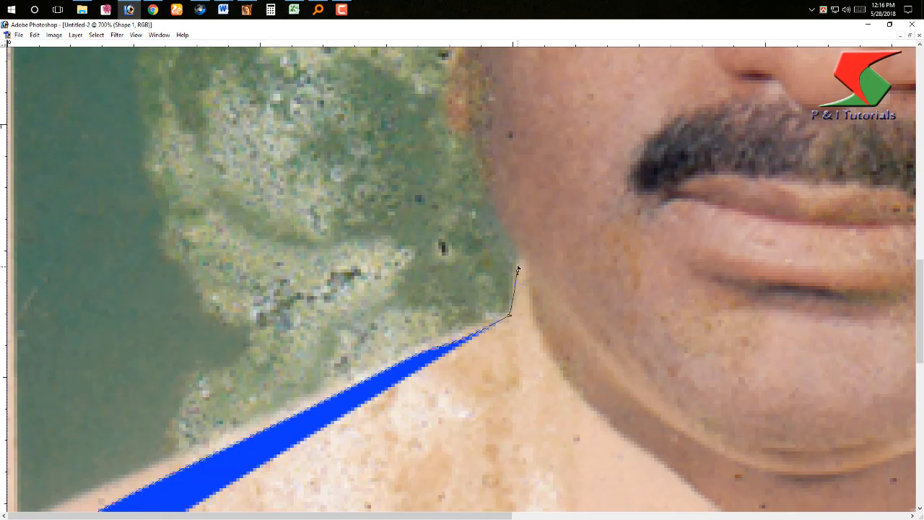
- Continue the Pen tool outline up the left side of the neck and around the man's left-hand ear
{"action": "scroll", "coordinate": [505, 249], "scroll_direction": "up", "scroll_amount": 3}
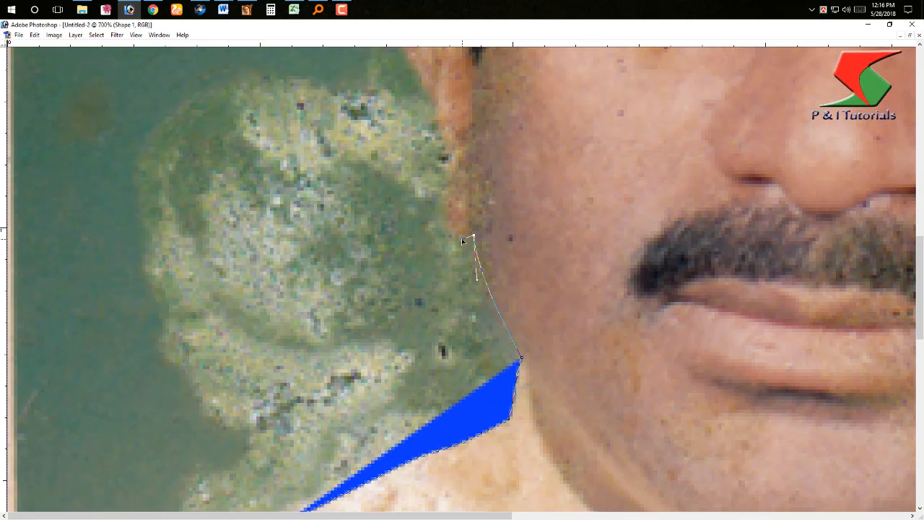
{"action": "left_click_drag", "start_coordinate": [472, 236], "coordinate": [450, 192]}
{"action": "scroll", "coordinate": [473, 296], "scroll_direction": "up", "scroll_amount": 4}
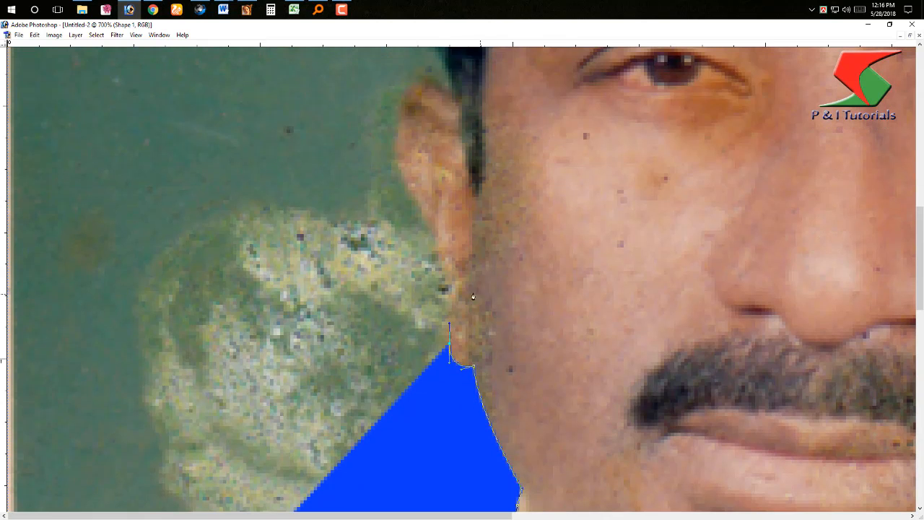
{"action": "mouse_move", "coordinate": [441, 258]}
{"action": "left_mouse_down"}
{"action": "mouse_move", "coordinate": [436, 239]}
{"action": "mouse_move", "coordinate": [429, 268]}
{"action": "left_mouse_up"}
{"action": "scroll", "coordinate": [424, 263], "scroll_direction": "up", "scroll_amount": 2}
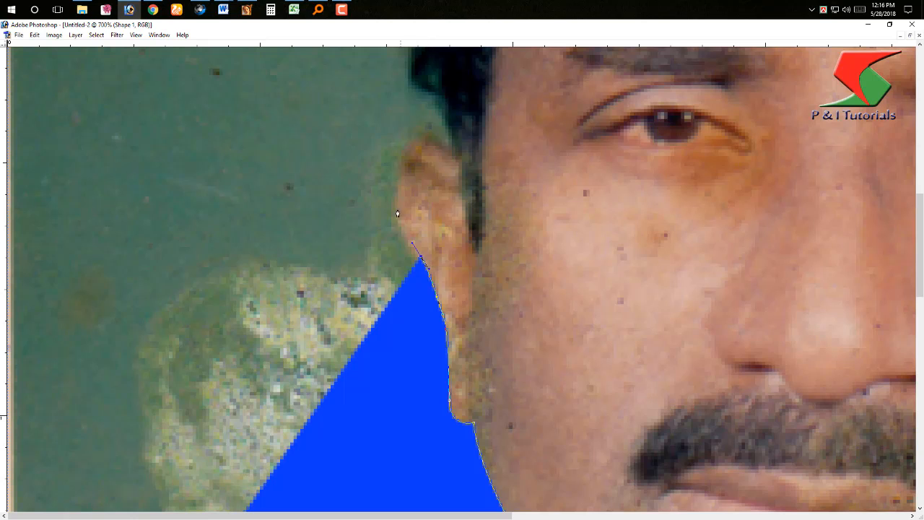
{"action": "left_click_drag", "start_coordinate": [394, 205], "coordinate": [395, 188]}
{"action": "left_click_drag", "start_coordinate": [401, 152], "coordinate": [465, 163]}
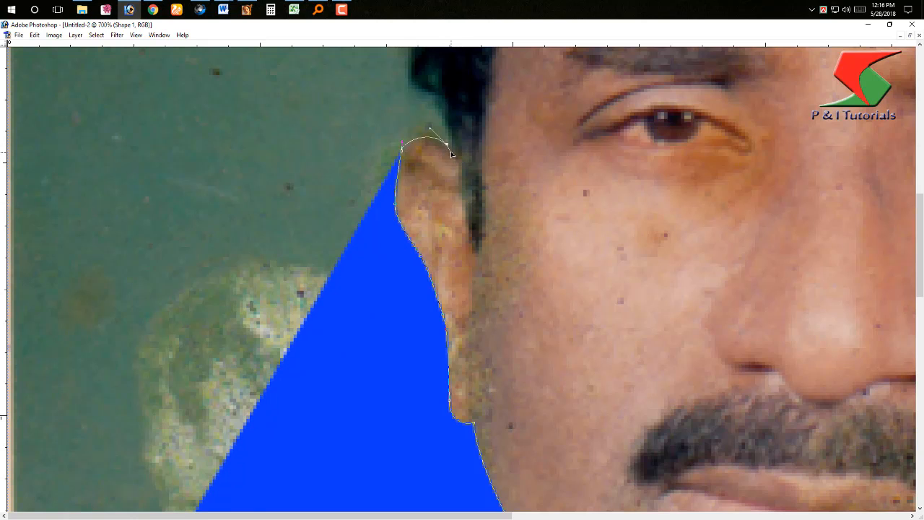
{"action": "left_click", "coordinate": [450, 151]}
- Trace the outline up the left side of the hair and over the top of the head
{"action": "left_click_drag", "start_coordinate": [520, 138], "coordinate": [519, 332]}
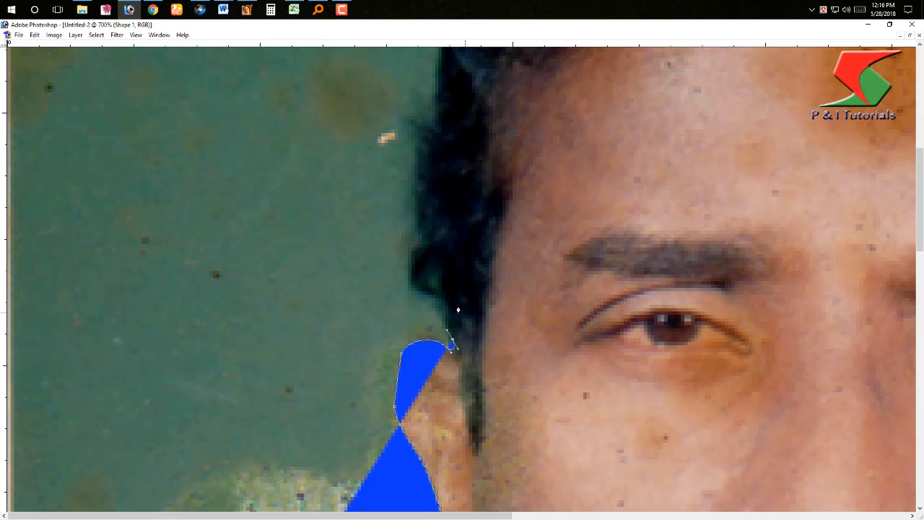
{"action": "key", "text": "ctrl+minus"}
{"action": "key", "text": "ctrl+minus"}
{"action": "key", "text": "ctrl+minus"}
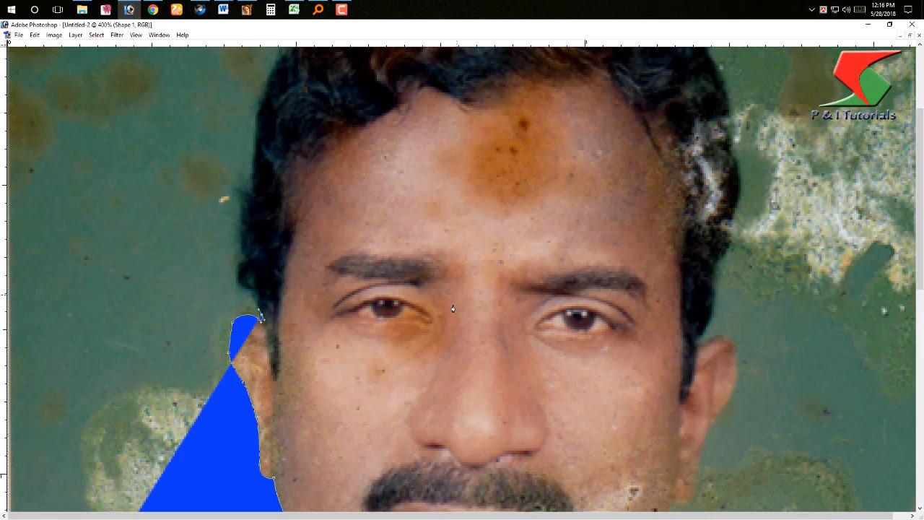
{"action": "left_click_drag", "start_coordinate": [373, 318], "coordinate": [346, 394]}
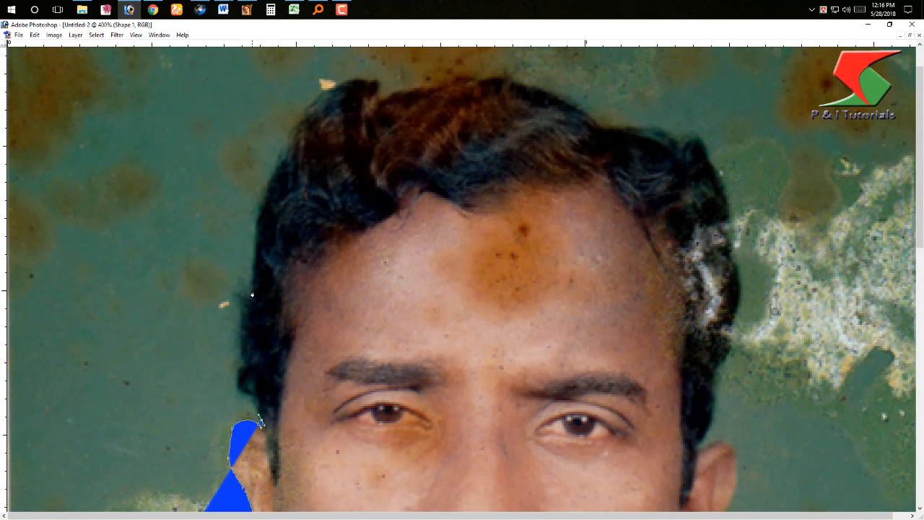
{"action": "left_click_drag", "start_coordinate": [252, 295], "coordinate": [254, 250]}
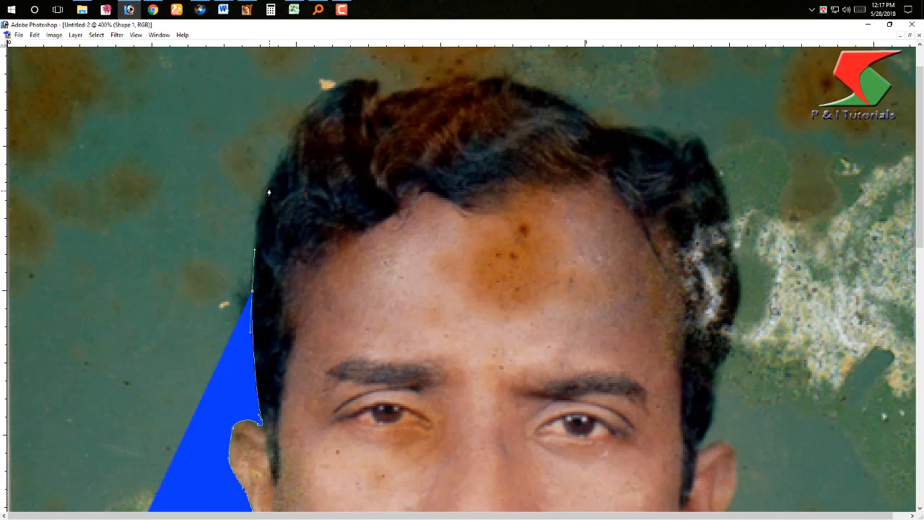
{"action": "left_click_drag", "start_coordinate": [268, 193], "coordinate": [281, 164]}
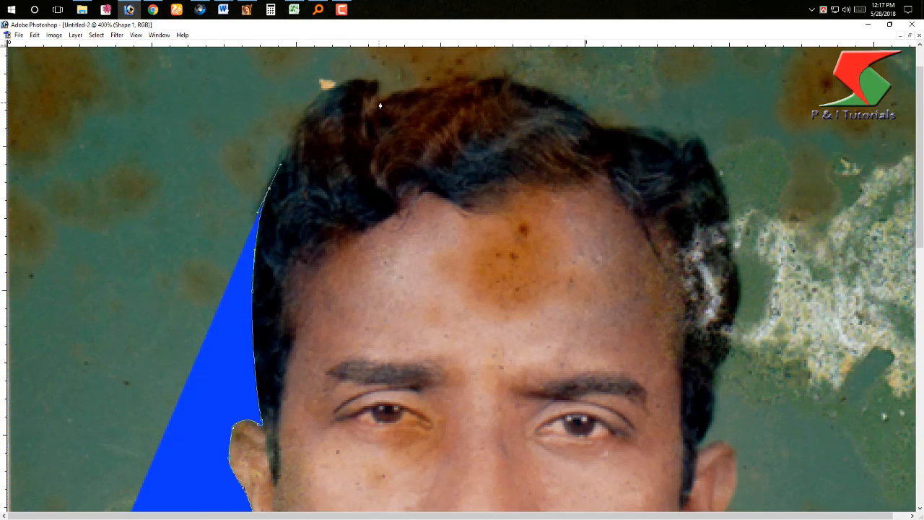
{"action": "left_click_drag", "start_coordinate": [384, 102], "coordinate": [431, 87]}
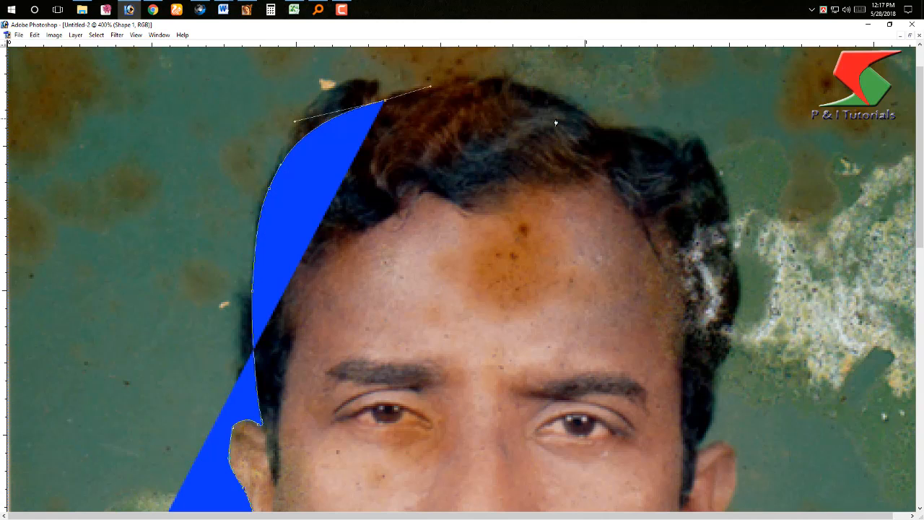
{"action": "mouse_move", "coordinate": [596, 126]}
{"action": "left_mouse_down"}
{"action": "mouse_move", "coordinate": [639, 176]}
{"action": "mouse_move", "coordinate": [610, 132]}
{"action": "left_mouse_up"}
- Extend the outline down the right side of the hair and around the right-hand ear
{"action": "left_click_drag", "start_coordinate": [700, 195], "coordinate": [729, 354]}
{"action": "key", "text": "ctrl+z"}
{"action": "left_click_drag", "start_coordinate": [703, 397], "coordinate": [737, 366]}
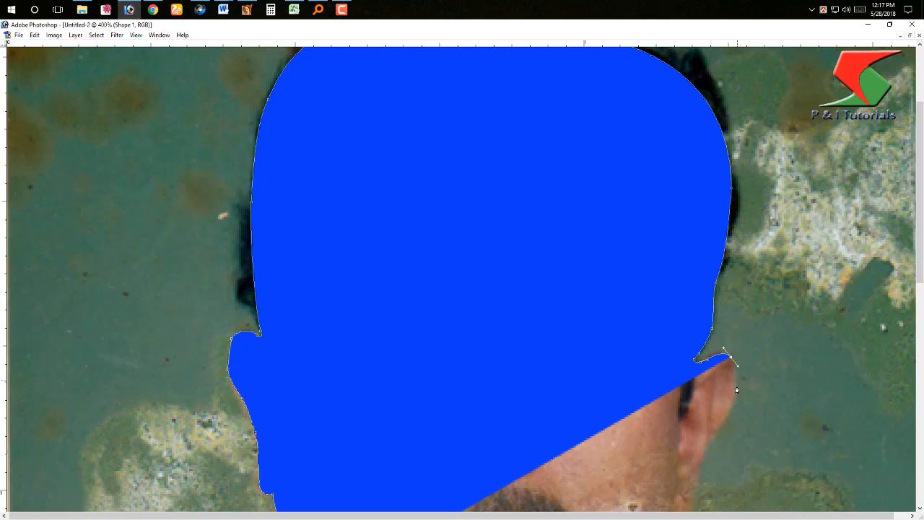
{"action": "left_click_drag", "start_coordinate": [733, 399], "coordinate": [728, 419]}
{"action": "left_click_drag", "start_coordinate": [729, 440], "coordinate": [671, 299]}
- Reduce the Shape 1 layer's fill to 0% and trace along the right jaw and shoulder past the photo's edge
{"action": "key", "text": "Tab"}
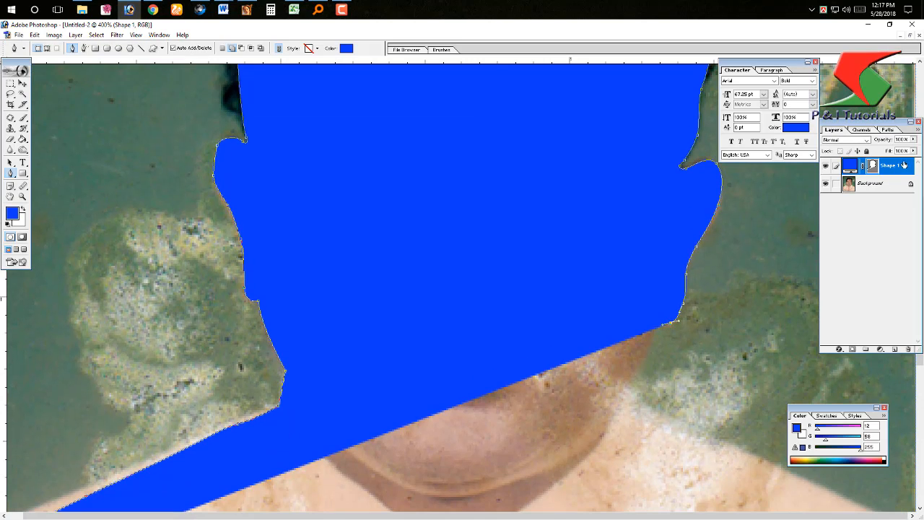
{"action": "left_click_drag", "start_coordinate": [914, 151], "coordinate": [853, 160]}
{"action": "left_click_drag", "start_coordinate": [666, 366], "coordinate": [672, 327]}
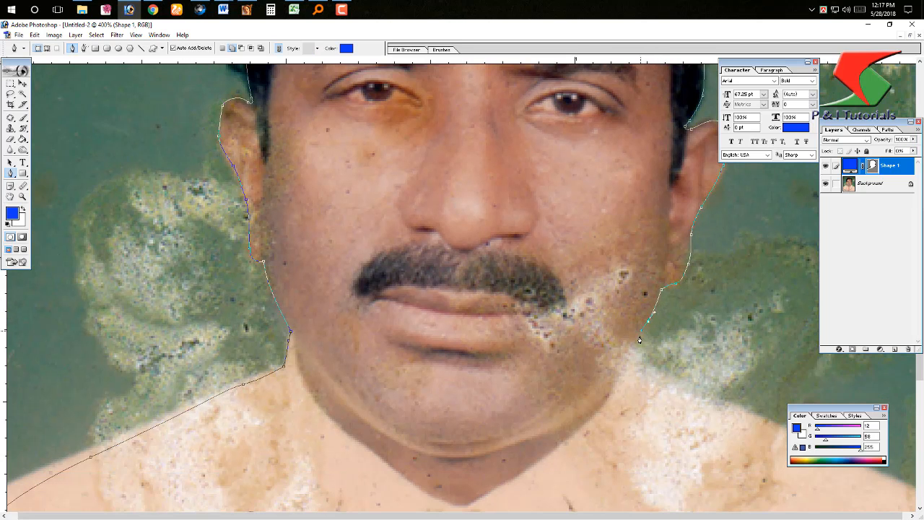
{"action": "left_click_drag", "start_coordinate": [647, 366], "coordinate": [696, 392]}
{"action": "key", "text": "ctrl+minus"}
{"action": "key", "text": "ctrl+minus"}
{"action": "left_click_drag", "start_coordinate": [729, 425], "coordinate": [741, 450]}
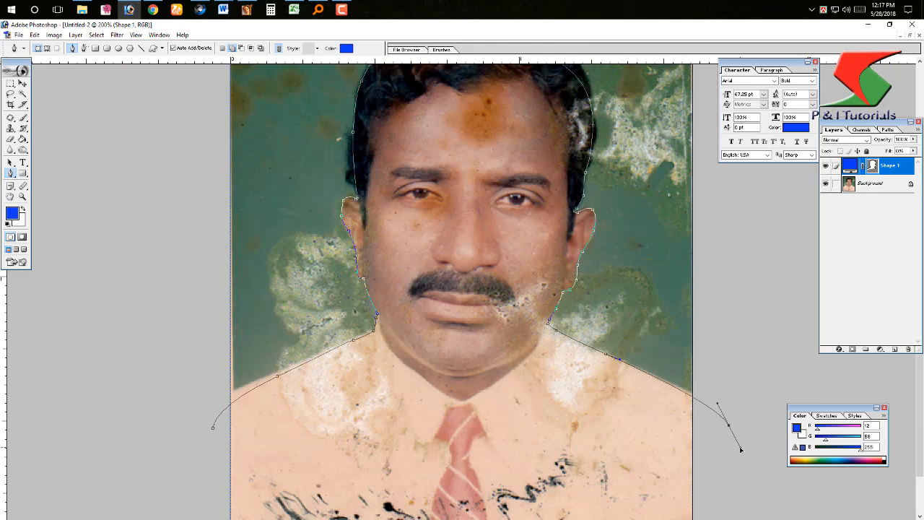
- Carry the path around the outside of the photo, above the head and back down the left side
{"action": "key", "text": "ctrl+minus"}
{"action": "left_click", "coordinate": [648, 124]}
{"action": "left_click", "coordinate": [485, 86]}
{"action": "left_click", "coordinate": [346, 105]}
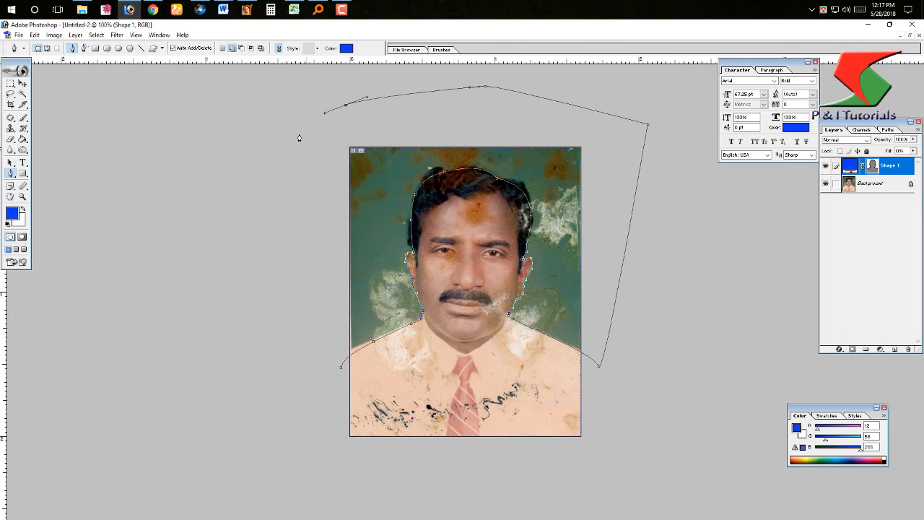
{"action": "left_click", "coordinate": [290, 150]}
{"action": "left_click", "coordinate": [275, 175]}
{"action": "left_click", "coordinate": [250, 224]}
- Convert the finished path into a selection and feather it
{"action": "key", "text": "ctrl+Return"}
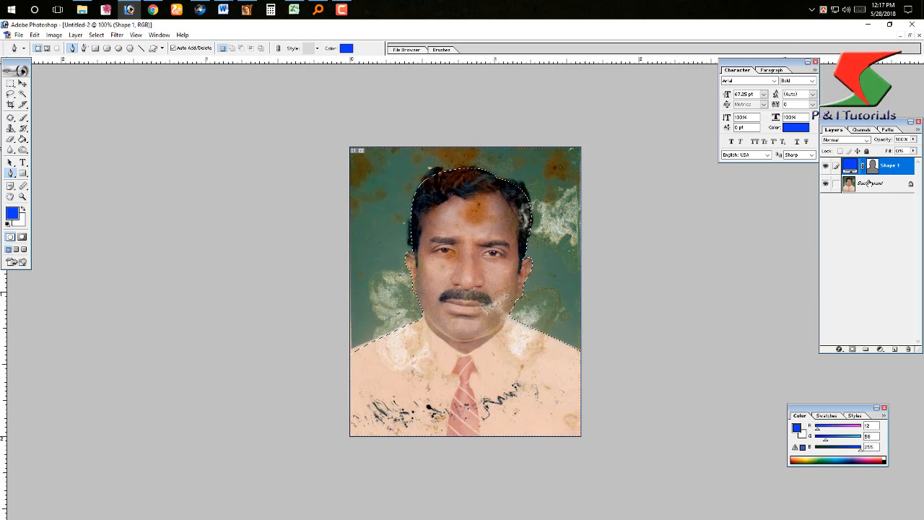
{"action": "key", "text": "ctrl+alt+d"}
{"action": "key", "text": "Return"}
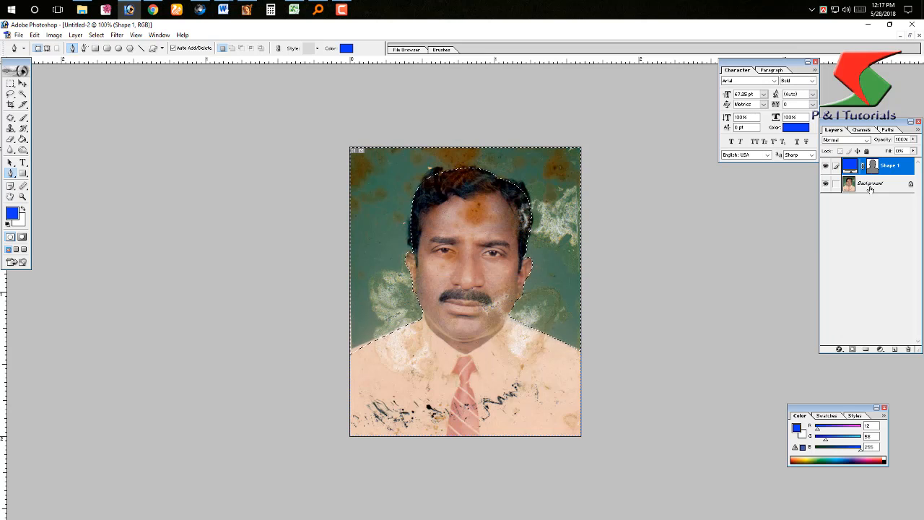
- Copy the selected man from the Background layer to a new layer and hide the Background layer
{"action": "left_click", "coordinate": [871, 186]}
{"action": "key", "text": "alt+s"}
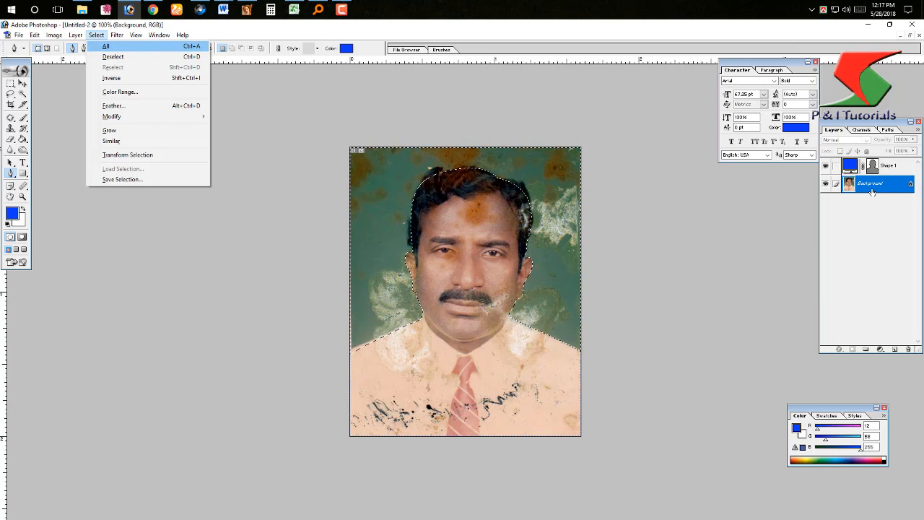
{"action": "key", "text": "Escape"}
{"action": "key", "text": "ctrl+j"}
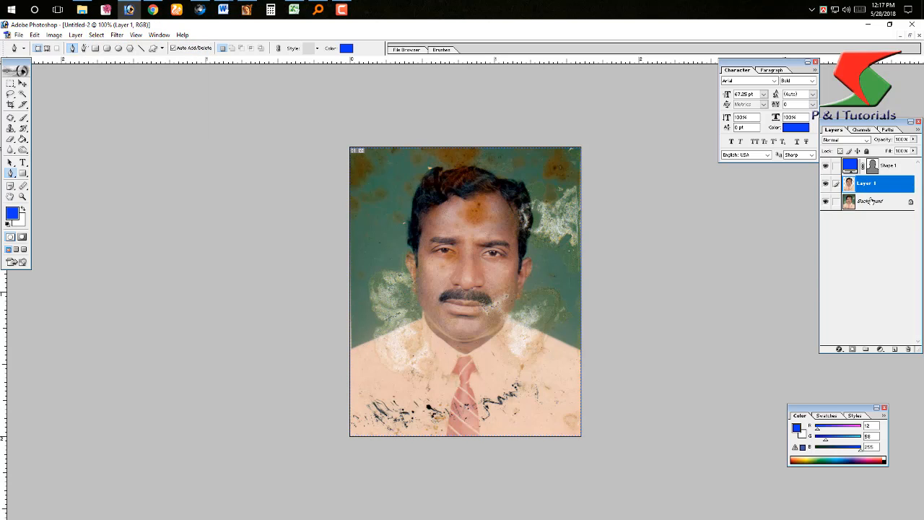
{"action": "left_click", "coordinate": [860, 206]}
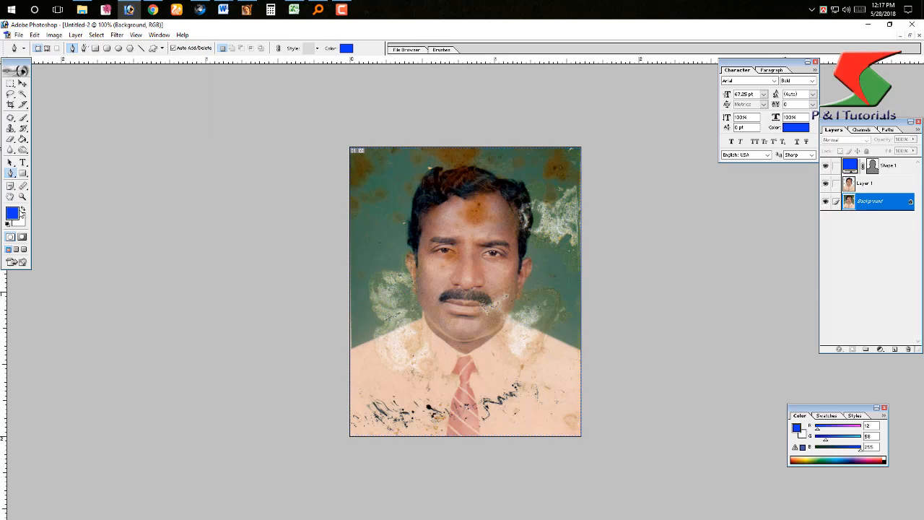
{"action": "left_click", "coordinate": [827, 203]}
- Set up the Clone Stamp on Layer 1 with a brush size of 40 and 7% opacity
{"action": "left_click_drag", "start_coordinate": [397, 193], "coordinate": [583, 366]}
{"action": "key", "text": "s"}
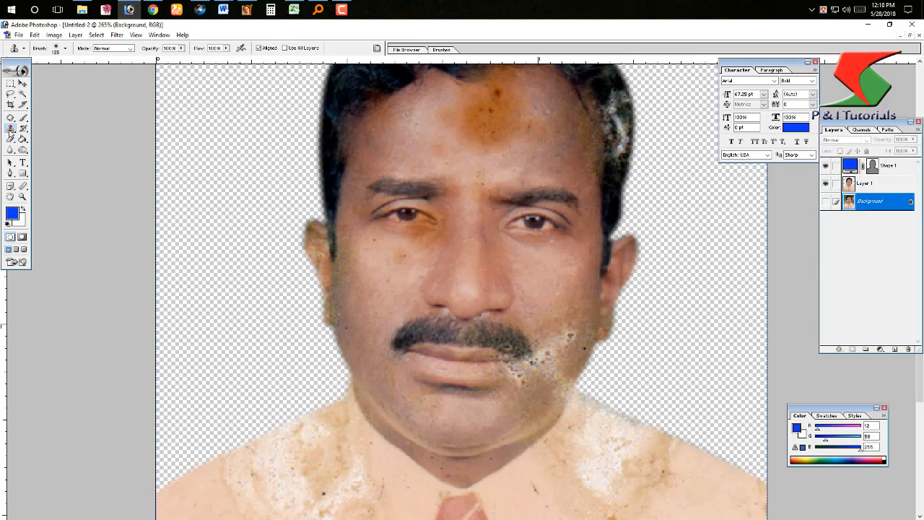
{"action": "left_click", "coordinate": [890, 189]}
{"action": "key", "text": "["}
{"action": "key", "text": "["}
{"action": "key", "text": "["}
{"action": "key", "text": "["}
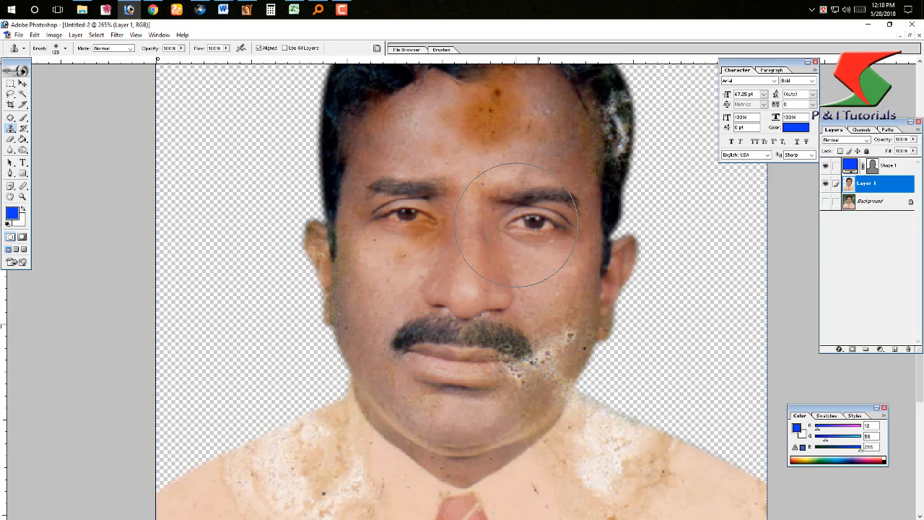
{"action": "key", "text": "["}
{"action": "key", "text": "["}
{"action": "key", "text": "["}
{"action": "left_click_drag", "start_coordinate": [181, 47], "coordinate": [143, 61]}
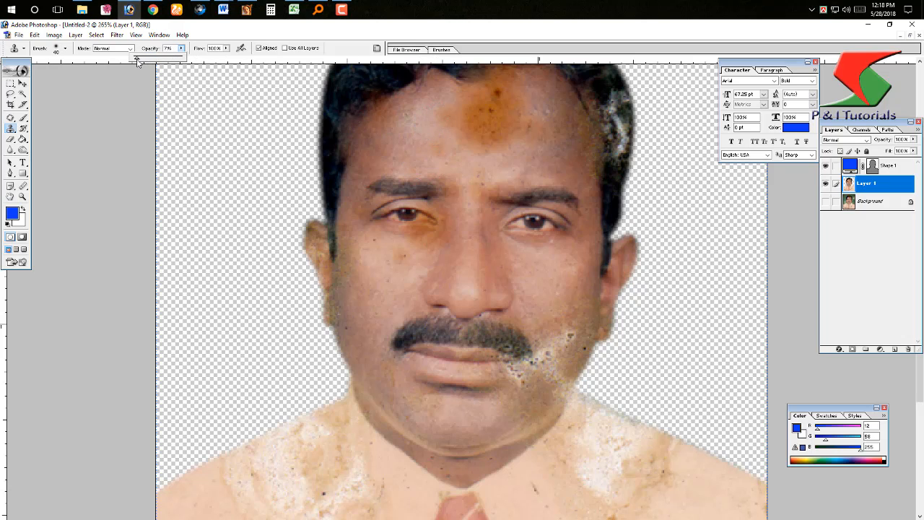
- Raise the Clone Stamp opacity to 15% and clone clean forehead skin over the middle of the orange stain
{"action": "left_click", "coordinate": [431, 134], "text": "alt"}
{"action": "left_click_drag", "start_coordinate": [457, 131], "coordinate": [469, 127]}
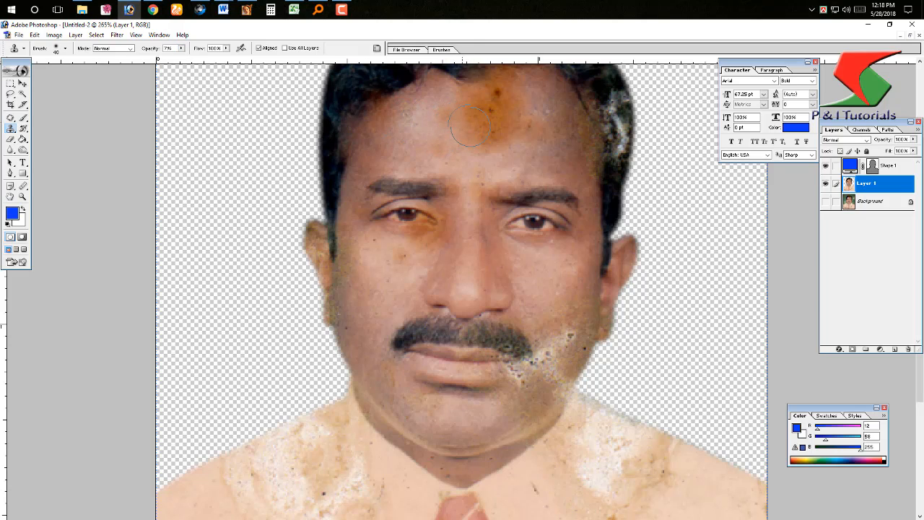
{"action": "left_click_drag", "start_coordinate": [181, 48], "coordinate": [181, 57]}
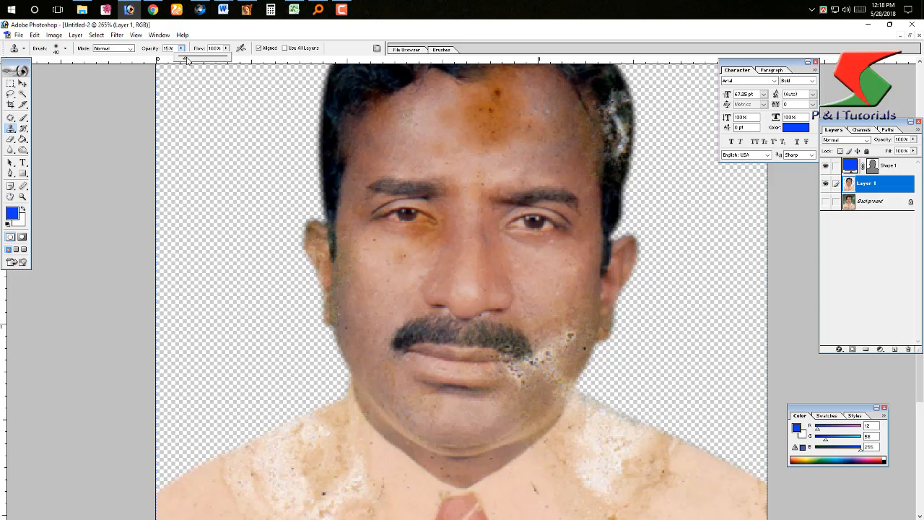
{"action": "left_click", "coordinate": [432, 121], "text": "alt"}
{"action": "left_click_drag", "start_coordinate": [465, 118], "coordinate": [491, 120]}
{"action": "left_click", "coordinate": [472, 160], "text": "alt"}
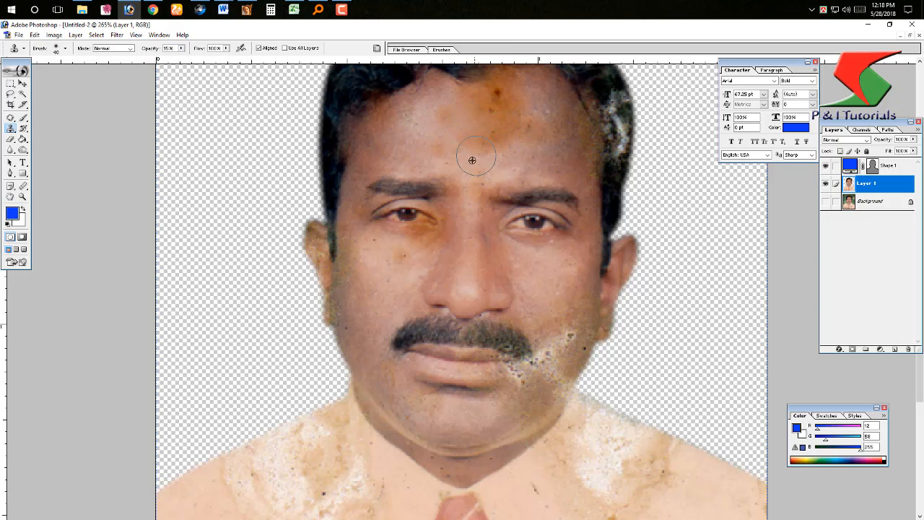
{"action": "left_click", "coordinate": [484, 152]}
- Clone neighbouring skin over the stain's left edge and the discoloured patch above the left eyebrow
{"action": "left_click", "coordinate": [427, 125], "text": "alt"}
{"action": "left_click", "coordinate": [445, 119]}
{"action": "left_click", "coordinate": [443, 118]}
{"action": "left_click", "coordinate": [411, 137], "text": "alt"}
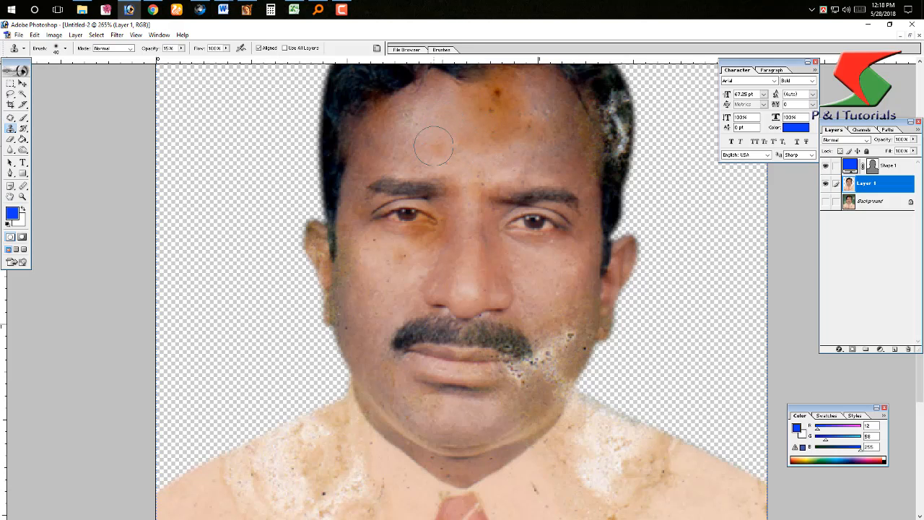
{"action": "left_click", "coordinate": [437, 146]}
{"action": "left_click", "coordinate": [433, 122], "text": "alt"}
{"action": "left_click", "coordinate": [499, 122]}
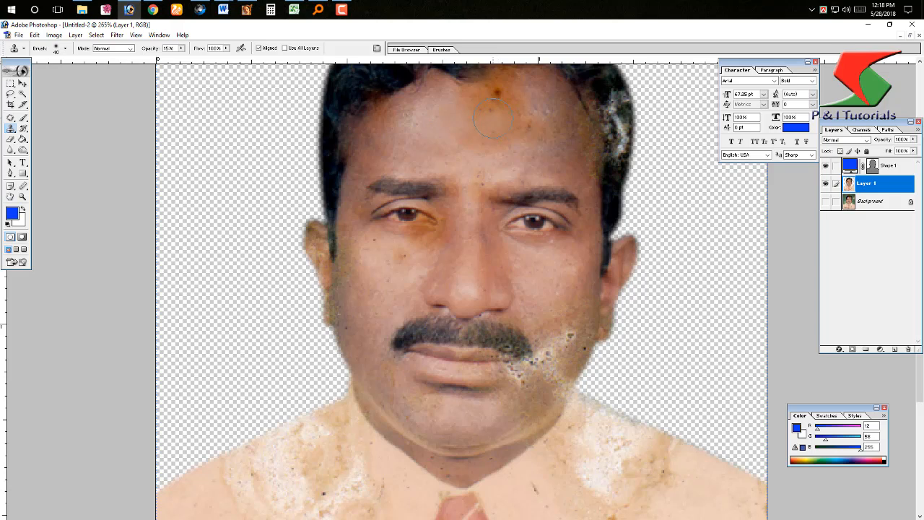
- Blend the centre and right side of the forehead stain with cloned skin from both sides
{"action": "left_click", "coordinate": [445, 125], "text": "alt"}
{"action": "left_click", "coordinate": [466, 114]}
{"action": "left_click", "coordinate": [474, 114]}
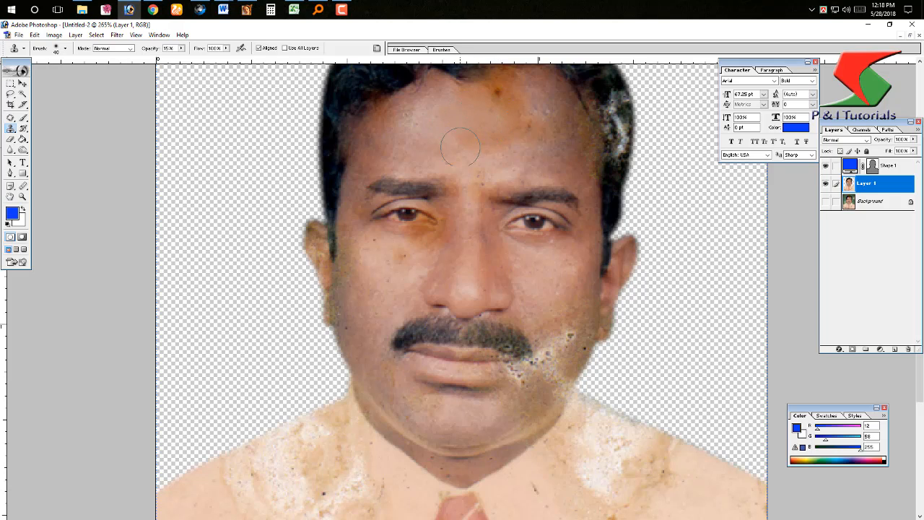
{"action": "left_click", "coordinate": [462, 143]}
{"action": "left_click", "coordinate": [463, 144]}
{"action": "left_click", "coordinate": [541, 98], "text": "alt"}
{"action": "left_click", "coordinate": [520, 109]}
- Cover the stain's remaining lower part and the dark spots below the hairline with cloned forehead skin
{"action": "left_click", "coordinate": [429, 141], "text": "alt"}
{"action": "left_click", "coordinate": [476, 147]}
{"action": "left_click", "coordinate": [492, 144]}
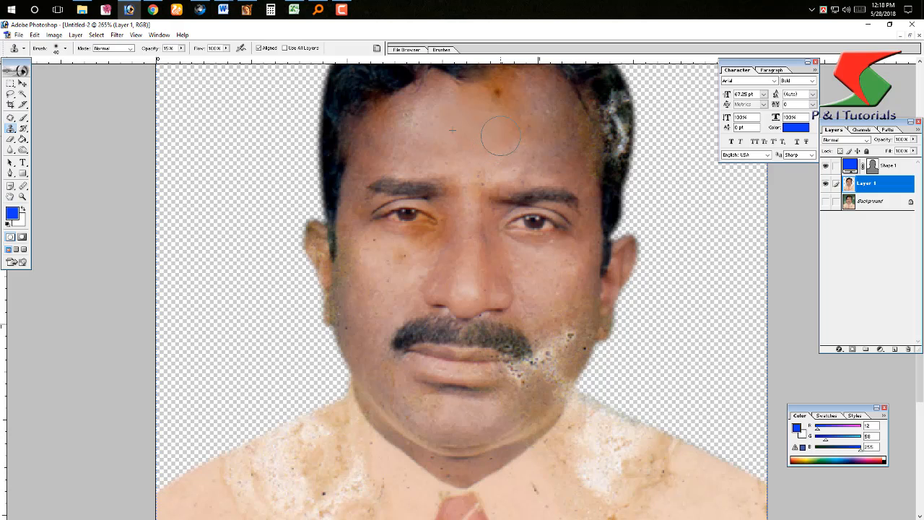
{"action": "left_click", "coordinate": [502, 125]}
{"action": "scroll", "coordinate": [516, 119], "scroll_direction": "up", "scroll_amount": 1}
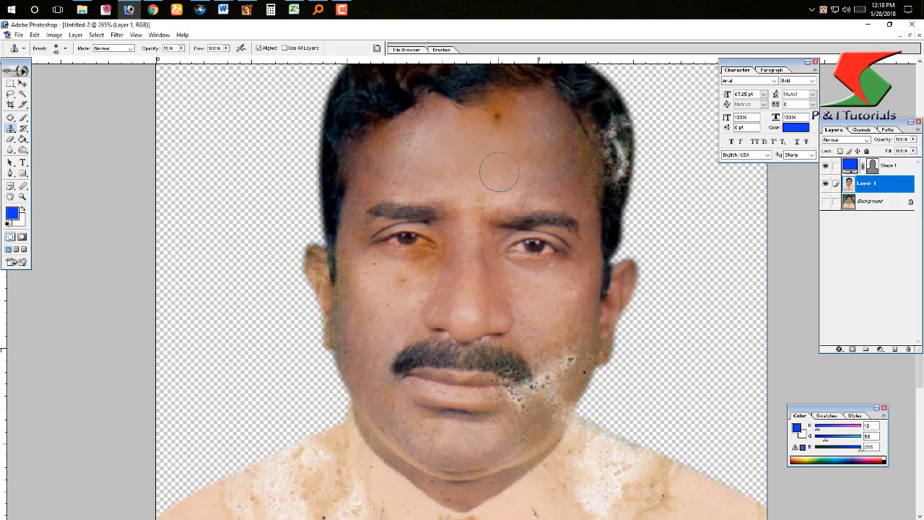
{"action": "left_click", "coordinate": [504, 115]}
{"action": "left_click", "coordinate": [450, 129], "text": "alt"}
{"action": "left_click", "coordinate": [493, 122]}
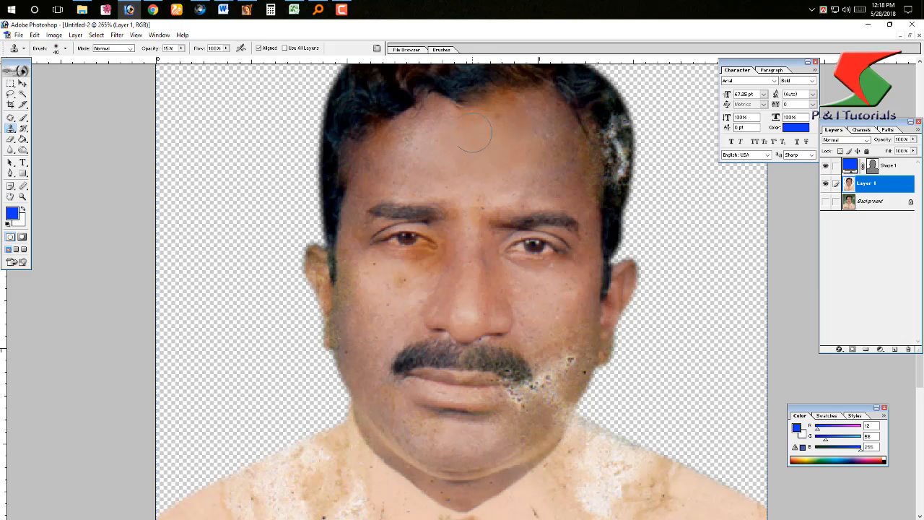
{"action": "left_click", "coordinate": [459, 136], "text": "alt"}
- Clone clean cheek skin over the brown blemish below the left eye
{"action": "left_click", "coordinate": [388, 304], "text": "alt"}
{"action": "left_click", "coordinate": [390, 290]}
{"action": "left_click", "coordinate": [396, 283]}
{"action": "left_click", "coordinate": [350, 281]}
- Clone clean cheek skin over the white damaged patch on the right cheek, above the moustache's right end
{"action": "left_click", "coordinate": [564, 318], "text": "alt"}
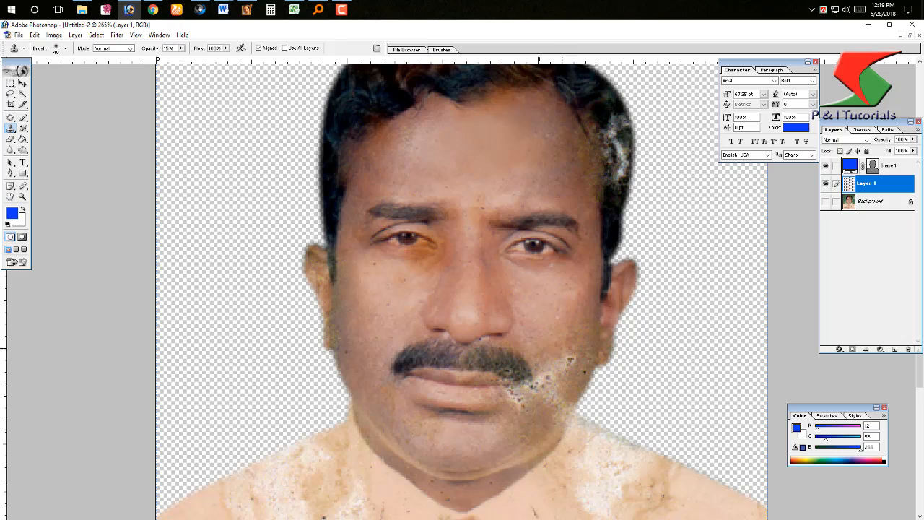
{"action": "left_click", "coordinate": [567, 340]}
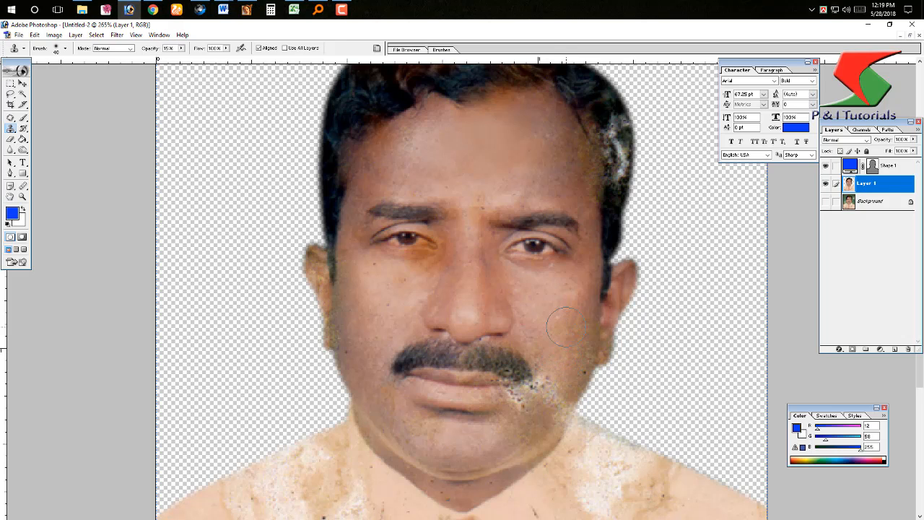
{"action": "left_click", "coordinate": [566, 327]}
{"action": "left_click", "coordinate": [566, 329]}
{"action": "left_click", "coordinate": [570, 331]}
{"action": "left_click", "coordinate": [572, 344]}
- Cover the speckled damage beside the moustache's right end with cloned cheek skin
{"action": "left_click", "coordinate": [550, 379]}
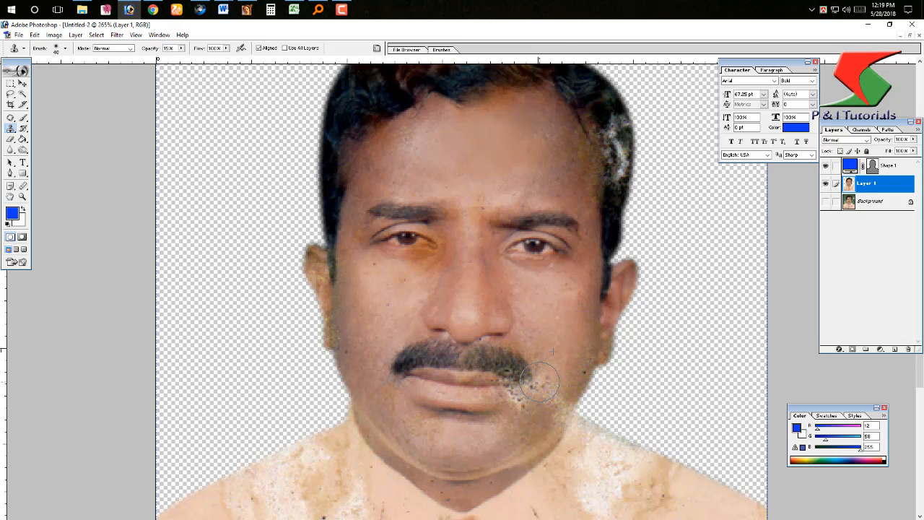
{"action": "left_click", "coordinate": [542, 383]}
{"action": "left_click", "coordinate": [542, 382]}
{"action": "left_click", "coordinate": [541, 380]}
{"action": "left_click", "coordinate": [542, 380]}
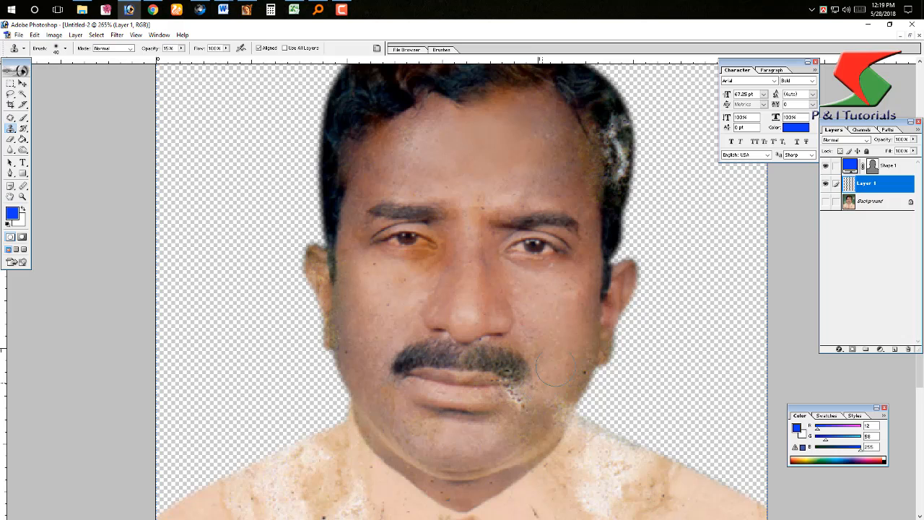
- Resample clean cheek skin and clone it over the right jaw and the damage below the mouth's right corner
{"action": "left_click", "coordinate": [559, 333], "text": "alt"}
{"action": "left_click", "coordinate": [567, 402]}
{"action": "left_click", "coordinate": [558, 402]}
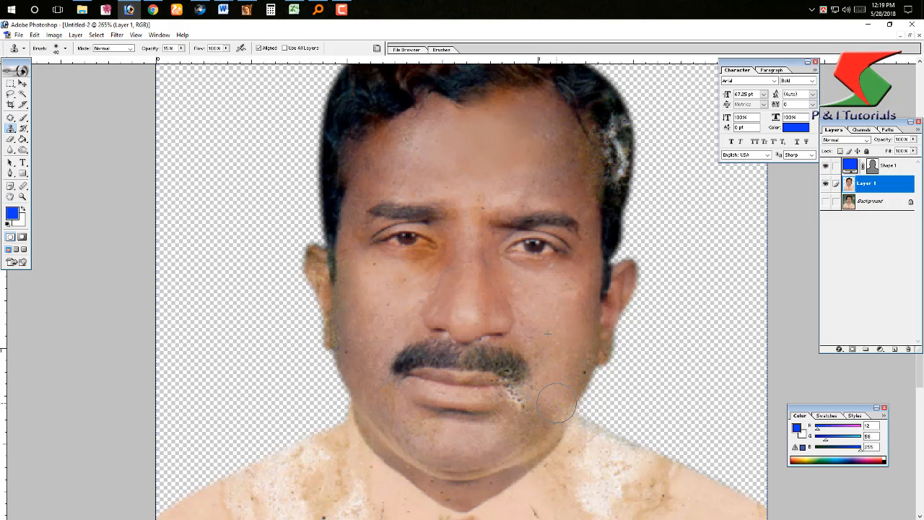
{"action": "left_click", "coordinate": [520, 408]}
{"action": "left_click", "coordinate": [520, 406]}
{"action": "left_click", "coordinate": [519, 405]}
{"action": "left_click", "coordinate": [513, 402]}
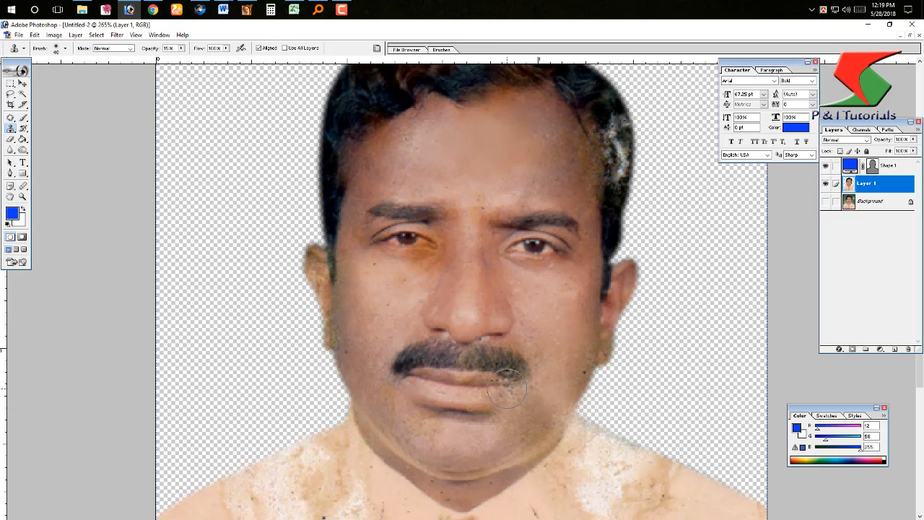
- Reduce the clone brush to 20 and retouch the lip's right corner with skin sampled beside it
{"action": "key", "text": "bracketleft"}
{"action": "key", "text": "bracketleft"}
{"action": "left_click", "coordinate": [501, 392]}
{"action": "left_click", "coordinate": [487, 381], "text": "alt"}
{"action": "left_click", "coordinate": [500, 382]}
- Clone dark hair over the white damage in the hair on the right side of the head
{"action": "left_click", "coordinate": [619, 192], "text": "alt"}
{"action": "left_click", "coordinate": [619, 180]}
{"action": "left_click", "coordinate": [618, 174]}
{"action": "left_click", "coordinate": [619, 175]}
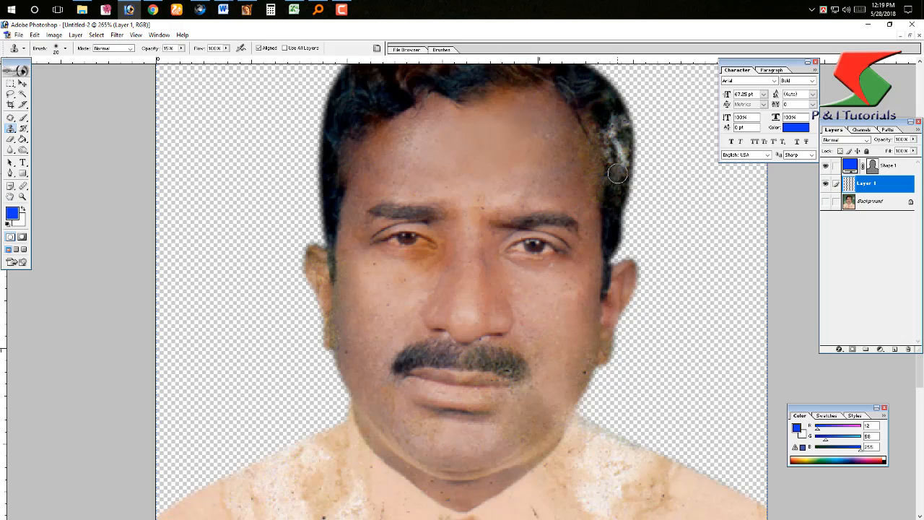
{"action": "left_click", "coordinate": [619, 175]}
{"action": "left_click", "coordinate": [619, 173]}
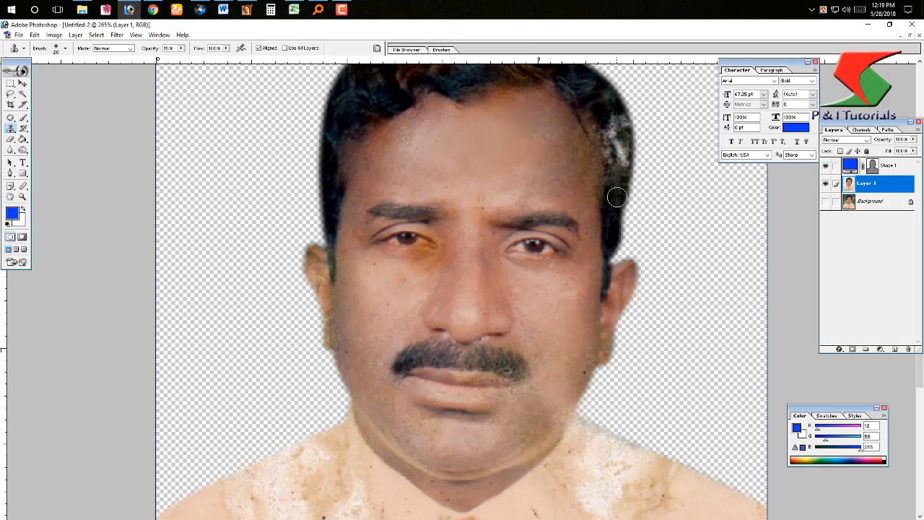
{"action": "left_click", "coordinate": [616, 195], "text": "alt"}
{"action": "left_click", "coordinate": [615, 169]}
{"action": "left_click", "coordinate": [573, 294]}
- Apply the Dust & Scratches filter to Layer 1 with a radius of 2 pixels and a threshold of 0
{"action": "left_click", "coordinate": [96, 35]}
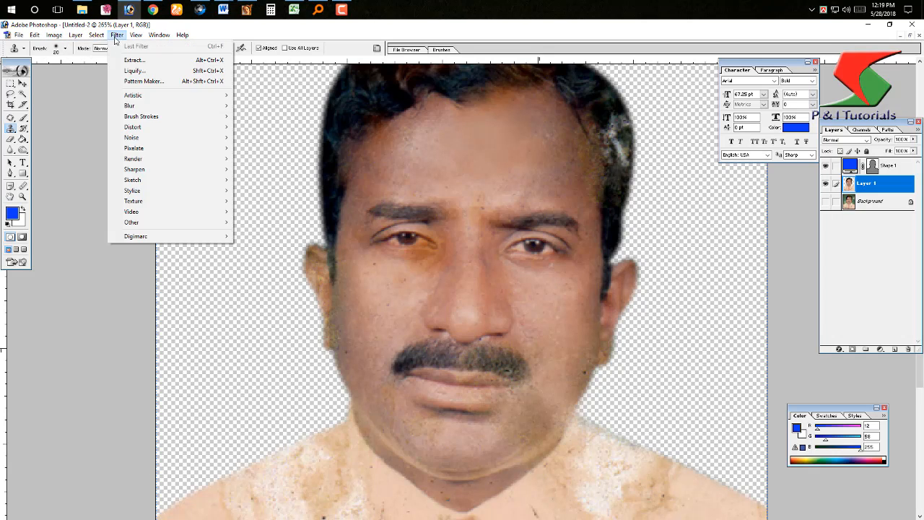
{"action": "left_click", "coordinate": [118, 36]}
{"action": "left_click", "coordinate": [117, 36]}
{"action": "mouse_move", "coordinate": [210, 137]}
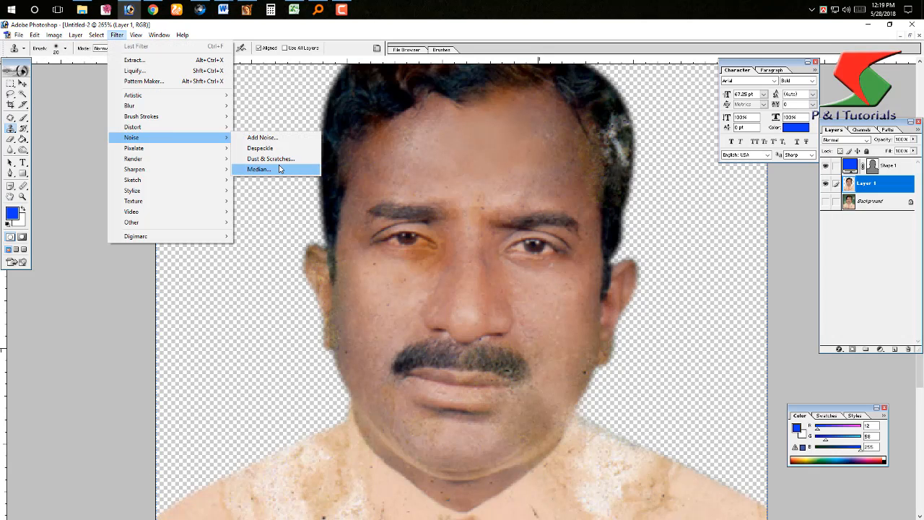
{"action": "left_click", "coordinate": [271, 159]}
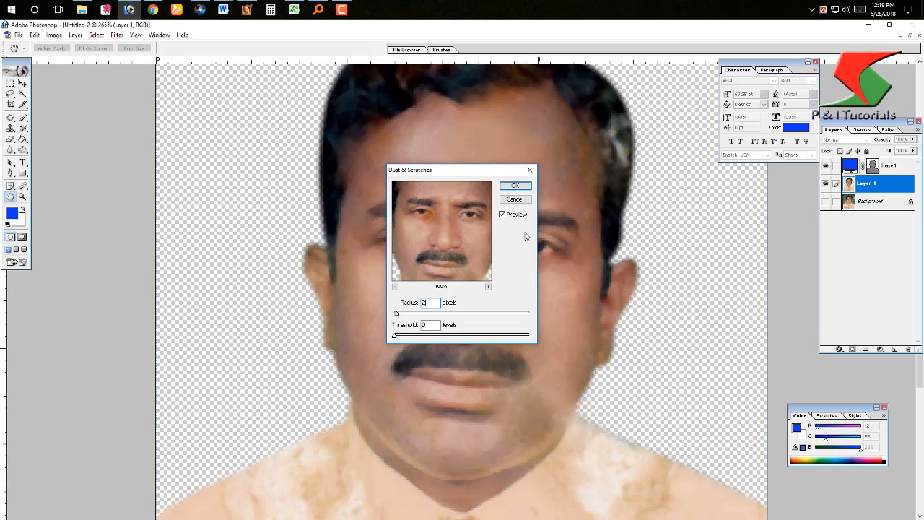
{"action": "key", "text": "Return"}
- Sample the clean shirt colour and brush it at 100% flow over the ink scribble right of the tie
{"action": "key", "text": "s"}
{"action": "key", "text": "ctrl+minus"}
{"action": "key", "text": "ctrl+minus"}
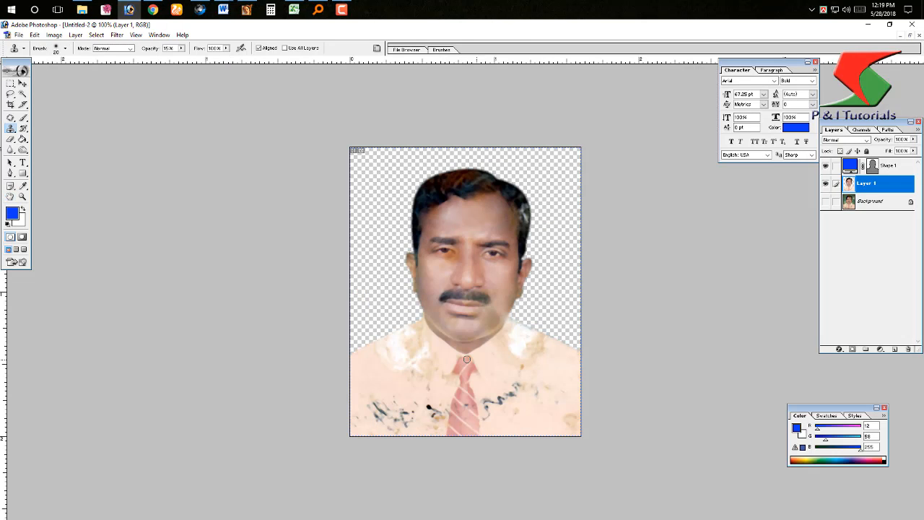
{"action": "key", "text": "i"}
{"action": "left_click", "coordinate": [508, 413]}
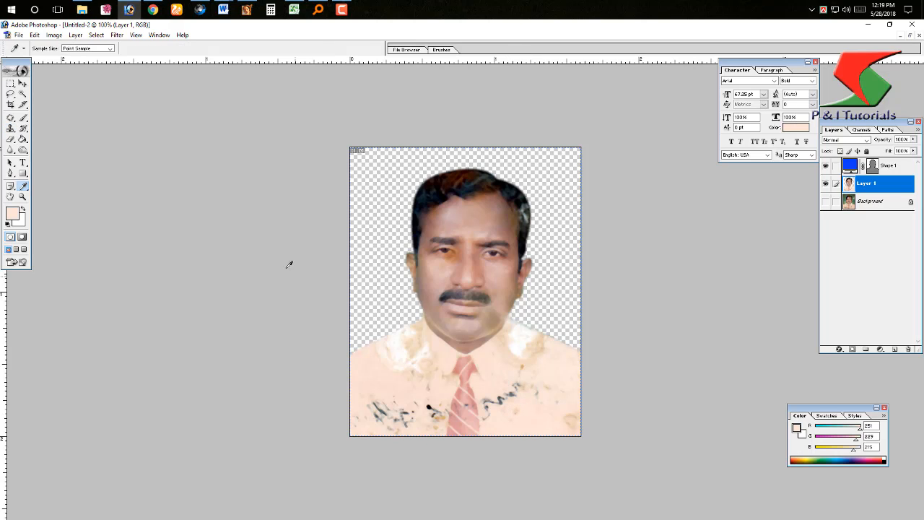
{"action": "key", "text": "b"}
{"action": "left_click_drag", "start_coordinate": [593, 505], "coordinate": [594, 506]}
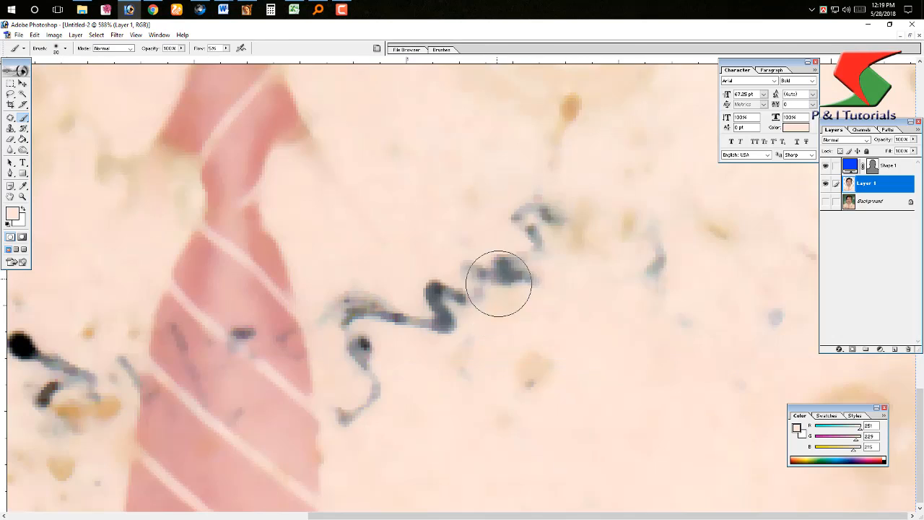
{"action": "left_click", "coordinate": [225, 48]}
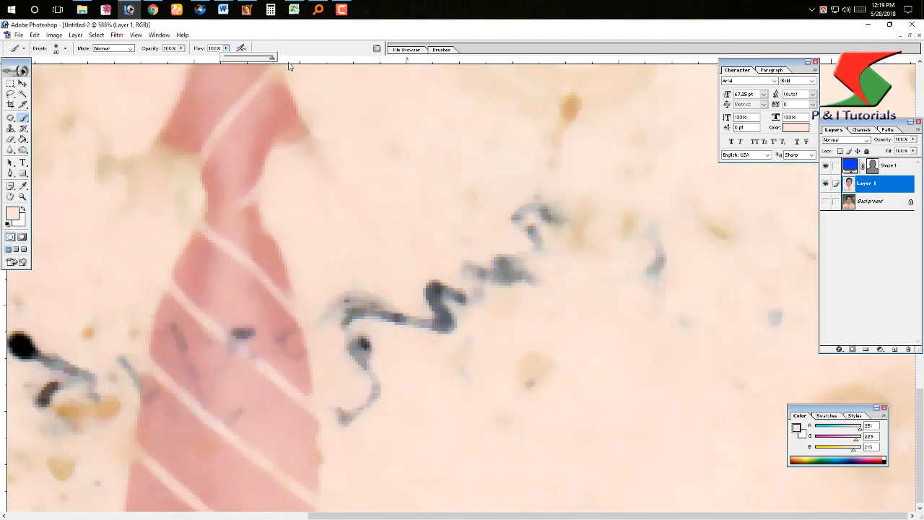
{"action": "mouse_move", "coordinate": [392, 316]}
{"action": "left_mouse_down"}
{"action": "mouse_move", "coordinate": [434, 326]}
{"action": "mouse_move", "coordinate": [385, 341]}
{"action": "mouse_move", "coordinate": [366, 363]}
{"action": "mouse_move", "coordinate": [383, 401]}
{"action": "mouse_move", "coordinate": [361, 390]}
{"action": "mouse_move", "coordinate": [335, 289]}
{"action": "mouse_move", "coordinate": [570, 221]}
{"action": "mouse_move", "coordinate": [552, 285]}
{"action": "mouse_move", "coordinate": [486, 273]}
{"action": "mouse_move", "coordinate": [522, 346]}
{"action": "left_mouse_up"}
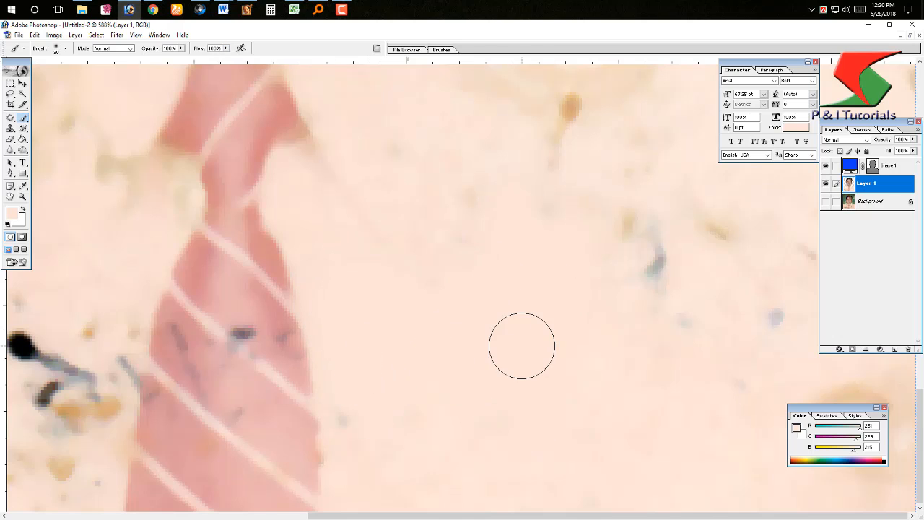
- Paint the shirt colour over the remaining spots and the stained white patch on the shirt's right side
{"action": "key", "text": "ctrl+minus"}
{"action": "key", "text": "ctrl+minus"}
{"action": "key", "text": "Tab"}
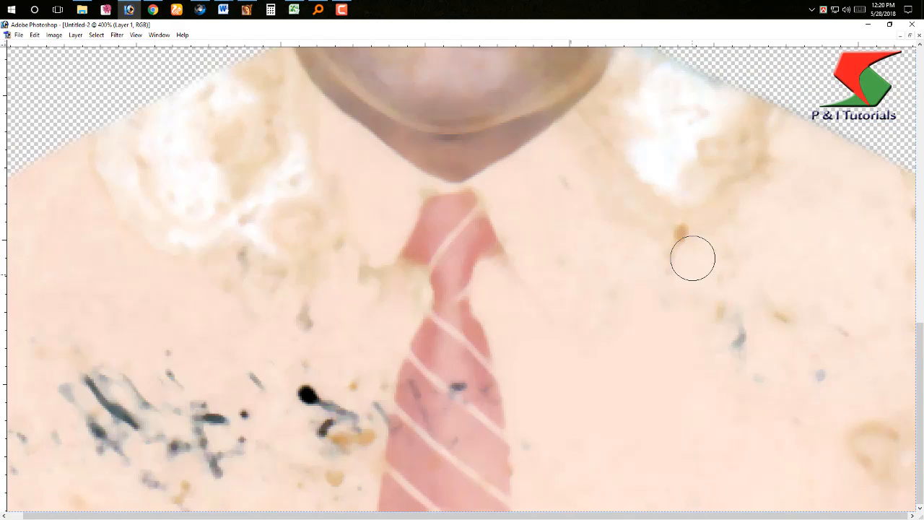
{"action": "mouse_move", "coordinate": [693, 258]}
{"action": "left_mouse_down"}
{"action": "mouse_move", "coordinate": [747, 299]}
{"action": "mouse_move", "coordinate": [839, 466]}
{"action": "mouse_move", "coordinate": [909, 433]}
{"action": "left_mouse_up"}
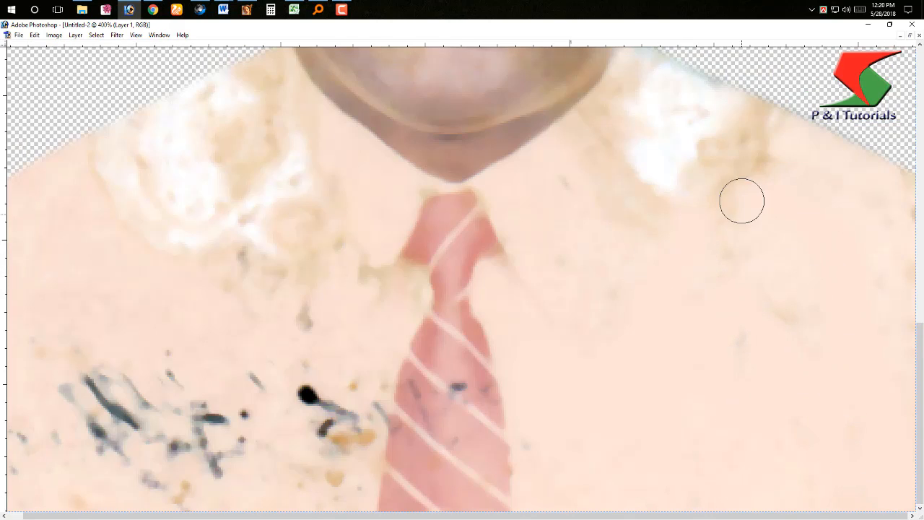
{"action": "mouse_move", "coordinate": [741, 200]}
{"action": "left_mouse_down"}
{"action": "mouse_move", "coordinate": [646, 197]}
{"action": "mouse_move", "coordinate": [629, 207]}
{"action": "mouse_move", "coordinate": [632, 112]}
{"action": "mouse_move", "coordinate": [647, 93]}
{"action": "mouse_move", "coordinate": [731, 130]}
{"action": "mouse_move", "coordinate": [685, 159]}
{"action": "mouse_move", "coordinate": [814, 235]}
{"action": "mouse_move", "coordinate": [881, 292]}
{"action": "mouse_move", "coordinate": [755, 335]}
{"action": "mouse_move", "coordinate": [745, 395]}
{"action": "mouse_move", "coordinate": [555, 389]}
{"action": "left_mouse_up"}
- Paint the shirt colour over the ink marks left of the tie and the white patches on the left shoulder
{"action": "mouse_move", "coordinate": [119, 372]}
{"action": "left_mouse_down"}
{"action": "mouse_move", "coordinate": [97, 306]}
{"action": "mouse_move", "coordinate": [17, 404]}
{"action": "mouse_move", "coordinate": [171, 320]}
{"action": "mouse_move", "coordinate": [215, 448]}
{"action": "mouse_move", "coordinate": [361, 381]}
{"action": "mouse_move", "coordinate": [378, 400]}
{"action": "mouse_move", "coordinate": [299, 445]}
{"action": "mouse_move", "coordinate": [264, 192]}
{"action": "mouse_move", "coordinate": [325, 232]}
{"action": "mouse_move", "coordinate": [368, 305]}
{"action": "mouse_move", "coordinate": [270, 166]}
{"action": "mouse_move", "coordinate": [239, 254]}
{"action": "mouse_move", "coordinate": [110, 178]}
{"action": "mouse_move", "coordinate": [233, 169]}
{"action": "mouse_move", "coordinate": [325, 188]}
{"action": "mouse_move", "coordinate": [247, 97]}
{"action": "mouse_move", "coordinate": [107, 169]}
{"action": "mouse_move", "coordinate": [373, 214]}
{"action": "mouse_move", "coordinate": [299, 176]}
{"action": "mouse_move", "coordinate": [316, 208]}
{"action": "mouse_move", "coordinate": [367, 245]}
{"action": "mouse_move", "coordinate": [225, 210]}
{"action": "mouse_move", "coordinate": [270, 126]}
{"action": "mouse_move", "coordinate": [115, 186]}
{"action": "mouse_move", "coordinate": [176, 166]}
{"action": "mouse_move", "coordinate": [192, 207]}
{"action": "mouse_move", "coordinate": [217, 200]}
{"action": "mouse_move", "coordinate": [330, 351]}
{"action": "mouse_move", "coordinate": [307, 417]}
{"action": "mouse_move", "coordinate": [113, 371]}
{"action": "mouse_move", "coordinate": [146, 469]}
{"action": "mouse_move", "coordinate": [200, 478]}
{"action": "left_mouse_up"}
{"action": "key", "text": "ctrl+z"}
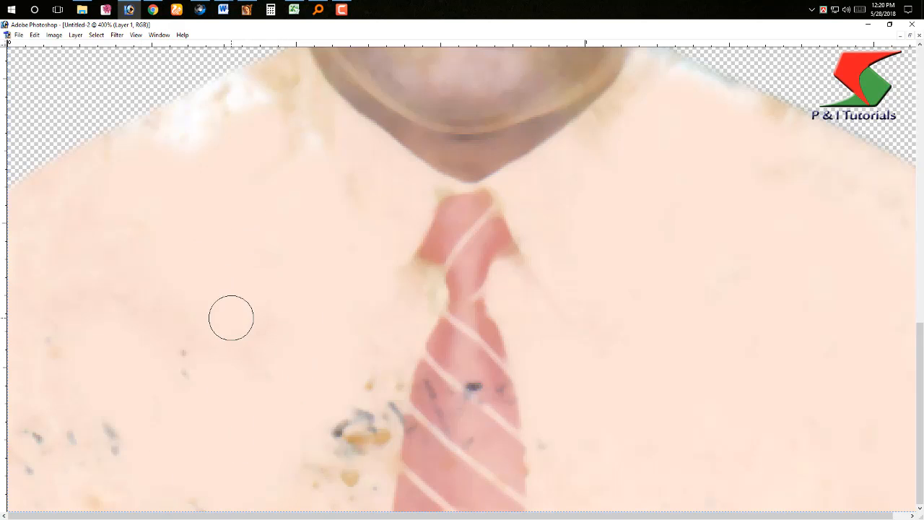
{"action": "mouse_move", "coordinate": [231, 318]}
{"action": "left_mouse_down"}
{"action": "mouse_move", "coordinate": [43, 432]}
{"action": "mouse_move", "coordinate": [23, 414]}
{"action": "mouse_move", "coordinate": [20, 332]}
{"action": "mouse_move", "coordinate": [53, 411]}
{"action": "mouse_move", "coordinate": [345, 419]}
{"action": "mouse_move", "coordinate": [312, 476]}
{"action": "left_mouse_up"}
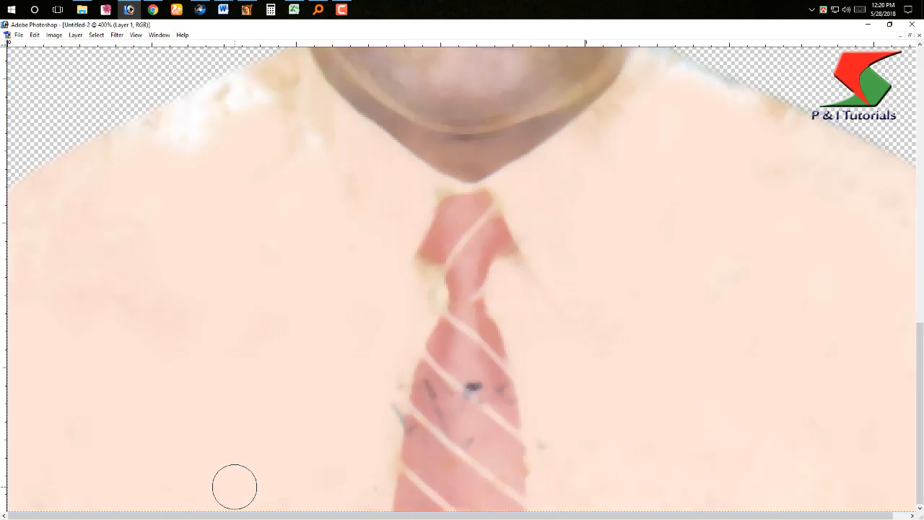
{"action": "key", "text": "ctrl+minus"}
{"action": "left_click_drag", "start_coordinate": [289, 217], "coordinate": [237, 241]}
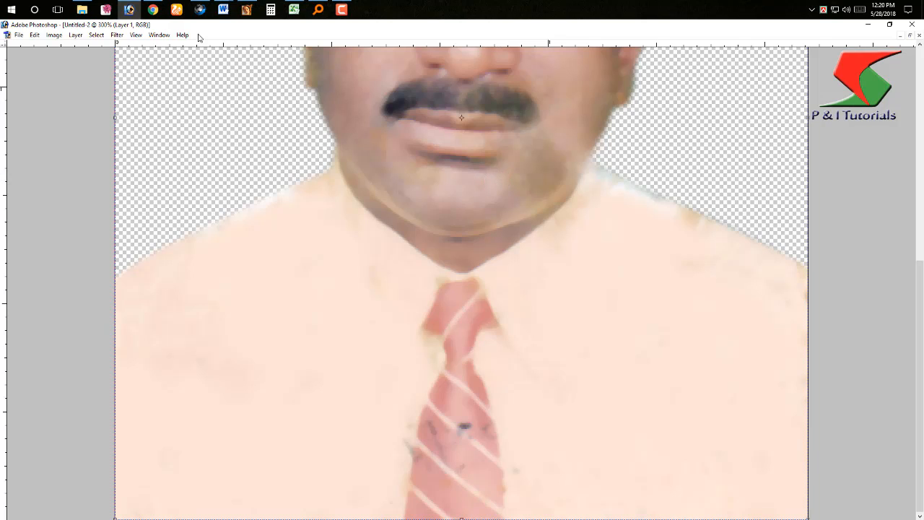
- Set the brush flow to 9% and softly paint the light skin tone over the chin, cheeks and forehead
{"action": "key", "text": "Tab"}
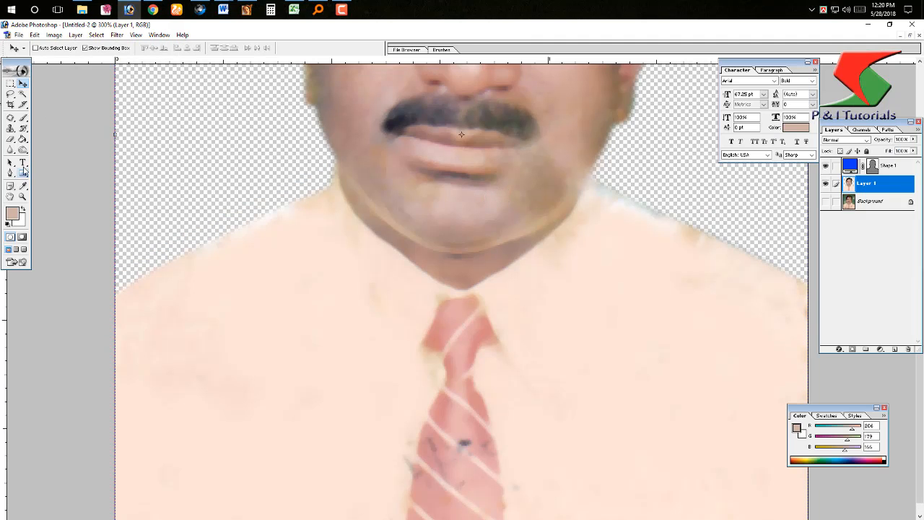
{"action": "key", "text": "b"}
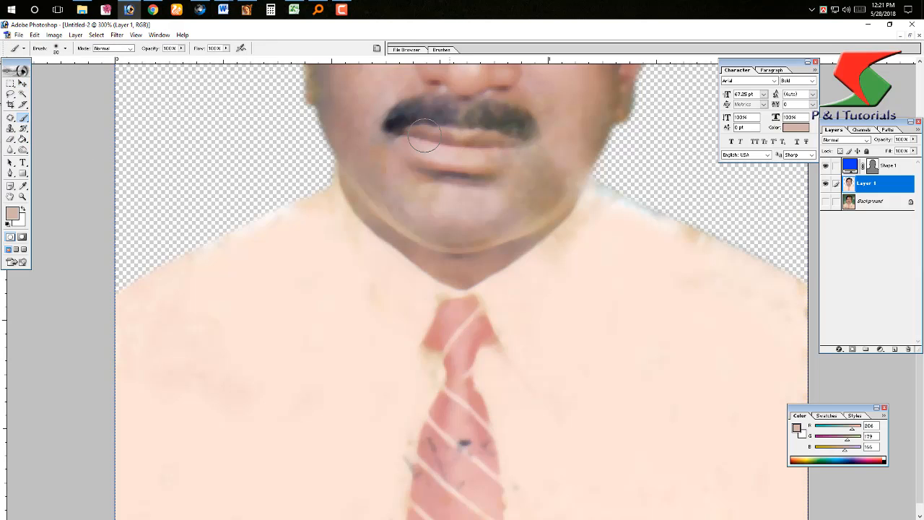
{"action": "left_click", "coordinate": [226, 48]}
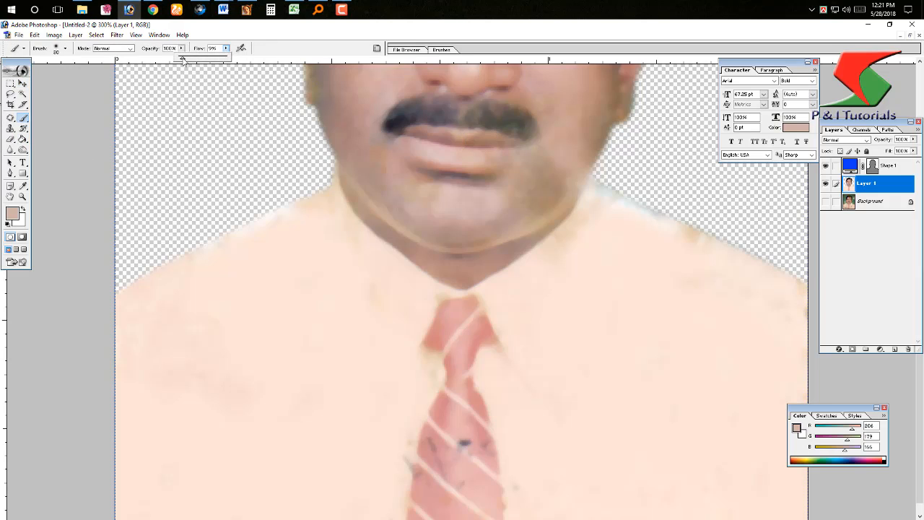
{"action": "left_click", "coordinate": [510, 182]}
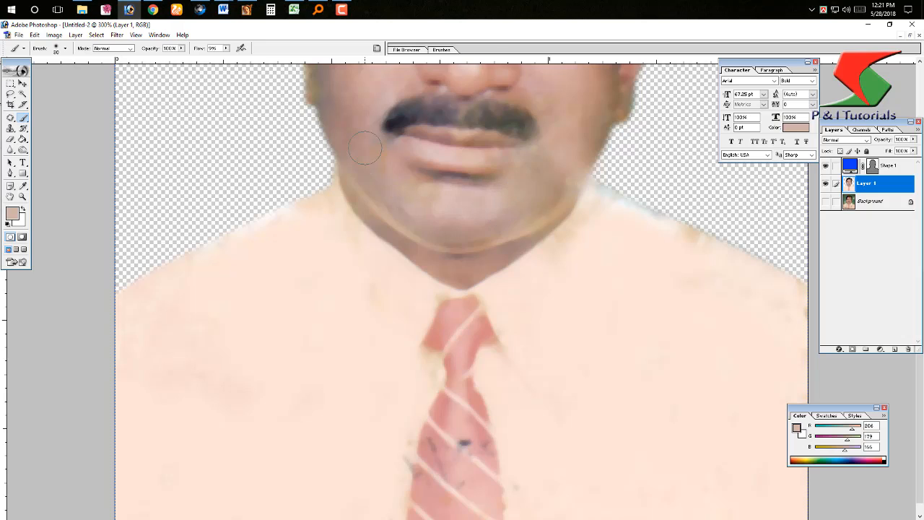
{"action": "scroll", "coordinate": [531, 214], "scroll_direction": "up", "scroll_amount": 2}
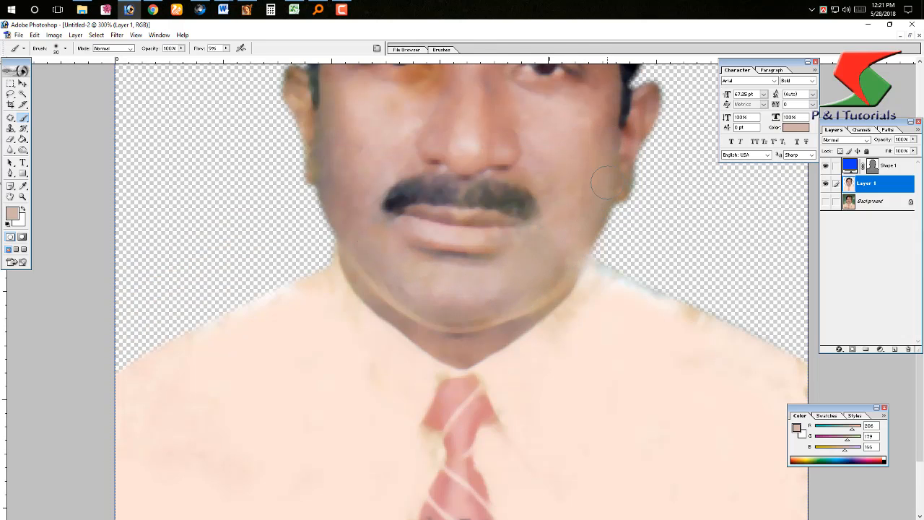
{"action": "scroll", "coordinate": [604, 159], "scroll_direction": "up", "scroll_amount": 3}
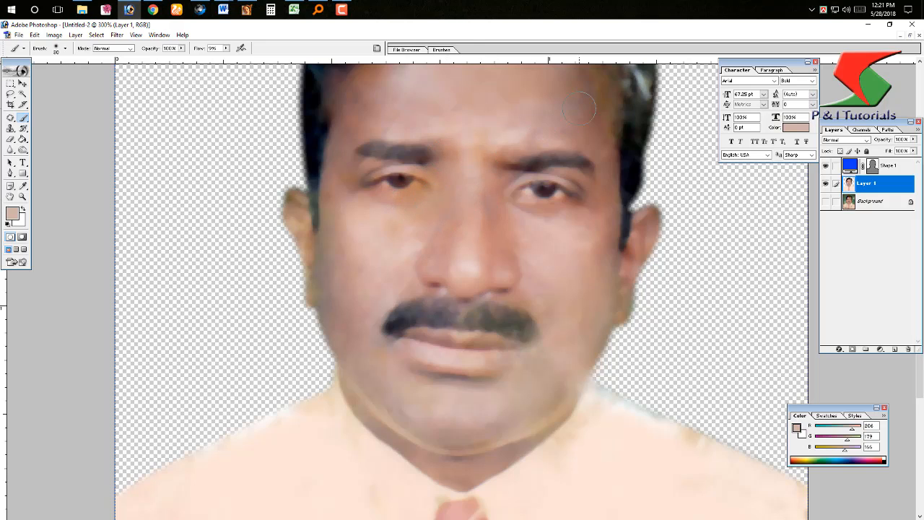
{"action": "mouse_move", "coordinate": [610, 114]}
{"action": "left_mouse_down"}
{"action": "mouse_move", "coordinate": [616, 148]}
{"action": "mouse_move", "coordinate": [602, 127]}
{"action": "left_mouse_up"}
- Load Layer 1's outline as a selection for retouching the damaged hair on the head's right side with the Clone Stamp
{"action": "key", "text": "ctrl+minus"}
{"action": "key", "text": "ctrl+minus"}
{"action": "key", "text": "ctrl+minus"}
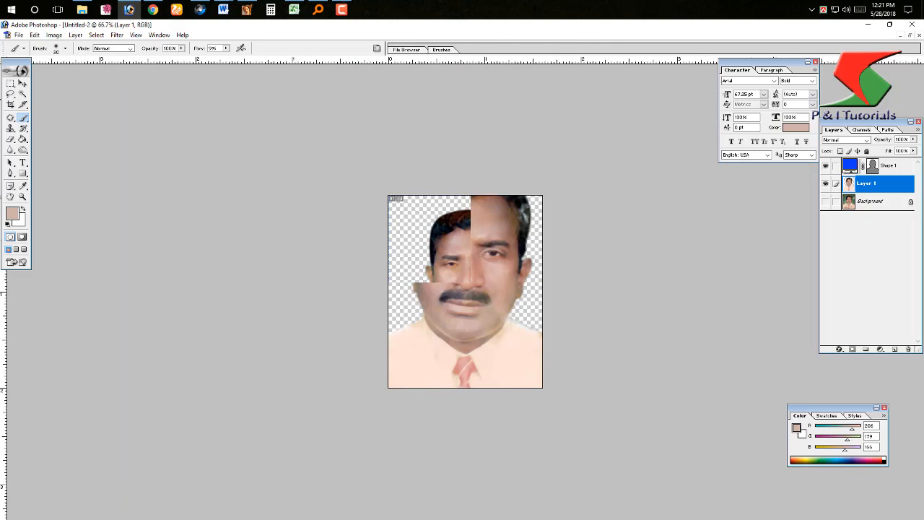
{"action": "left_click_drag", "start_coordinate": [462, 197], "coordinate": [590, 332]}
{"action": "key", "text": "s"}
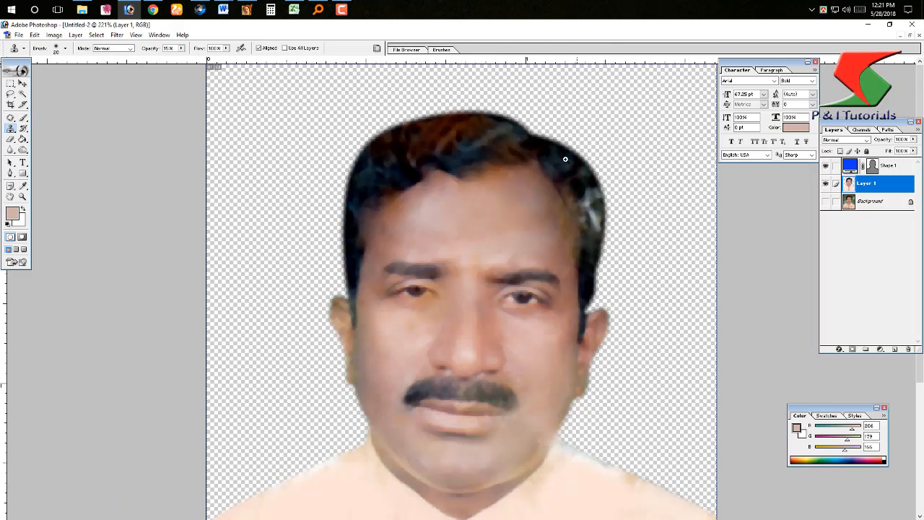
{"action": "left_click_drag", "start_coordinate": [567, 161], "coordinate": [644, 272]}
{"action": "left_click", "coordinate": [848, 186], "text": "ctrl"}
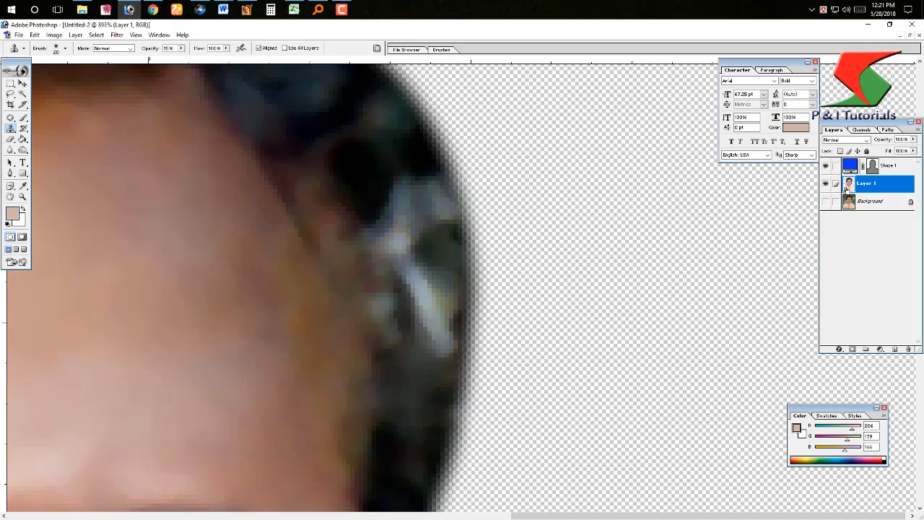
- Set the Clone Stamp's opacity to 100% and clone dark hair over the upper part of the white hair damage
{"action": "left_click", "coordinate": [378, 154], "text": "alt"}
{"action": "left_click", "coordinate": [408, 207]}
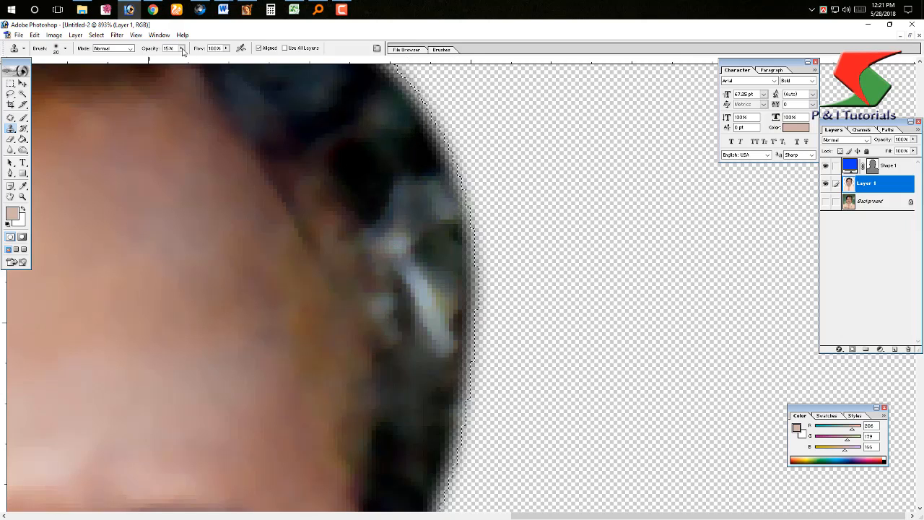
{"action": "left_click_drag", "start_coordinate": [182, 48], "coordinate": [224, 60]}
{"action": "mouse_move", "coordinate": [412, 149]}
{"action": "left_mouse_down"}
{"action": "mouse_move", "coordinate": [407, 254]}
{"action": "mouse_move", "coordinate": [434, 212]}
{"action": "mouse_move", "coordinate": [426, 326]}
{"action": "left_mouse_up"}
{"action": "left_click", "coordinate": [428, 245], "text": "alt"}
{"action": "left_click_drag", "start_coordinate": [425, 186], "coordinate": [438, 203]}
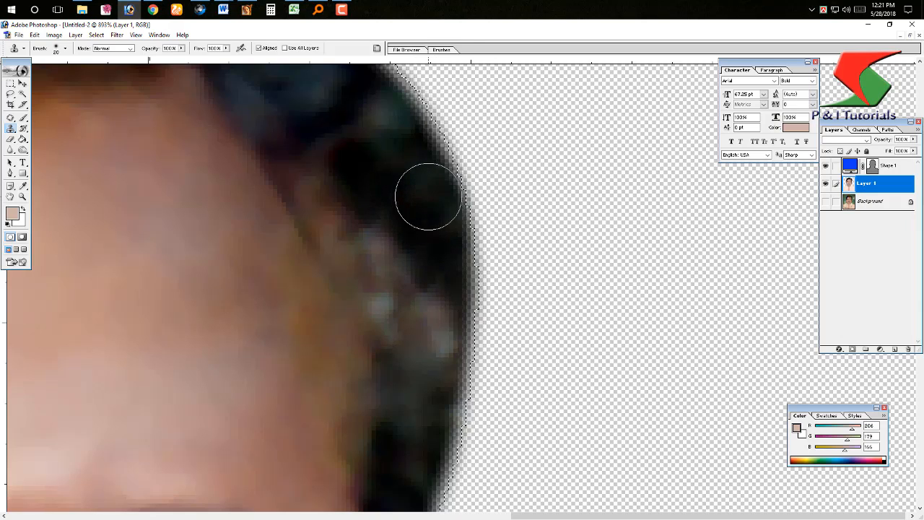
- Clone dark hair over the remaining white damage and along the hairline at the right temple
{"action": "left_click", "coordinate": [410, 233], "text": "alt"}
{"action": "mouse_move", "coordinate": [373, 230]}
{"action": "left_mouse_down"}
{"action": "mouse_move", "coordinate": [397, 313]}
{"action": "mouse_move", "coordinate": [430, 305]}
{"action": "mouse_move", "coordinate": [431, 359]}
{"action": "left_mouse_up"}
{"action": "left_click", "coordinate": [427, 253], "text": "alt"}
{"action": "left_click", "coordinate": [408, 252], "text": "alt"}
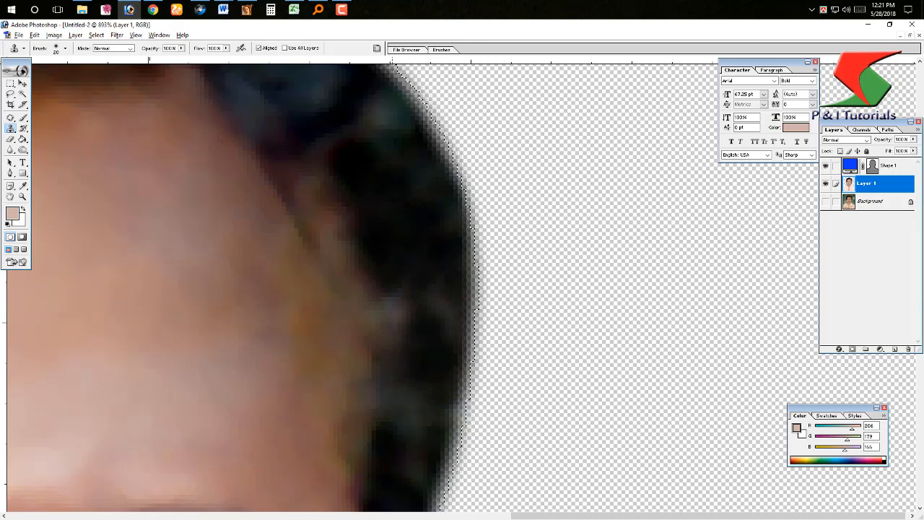
{"action": "left_click_drag", "start_coordinate": [399, 283], "coordinate": [395, 318]}
{"action": "left_click", "coordinate": [364, 203], "text": "alt"}
{"action": "mouse_move", "coordinate": [326, 170]}
{"action": "left_mouse_down"}
{"action": "mouse_move", "coordinate": [362, 272]}
{"action": "mouse_move", "coordinate": [384, 291]}
{"action": "left_mouse_up"}
- Enlarge the Clone Stamp brush to 50 and clone dark hair over the reddish-brown patch on the crown of the head
{"action": "key", "text": "ctrl+minus"}
{"action": "key", "text": "ctrl+minus"}
{"action": "key", "text": "ctrl+minus"}
{"action": "key", "text": "ctrl+minus"}
{"action": "key", "text": "ctrl+minus"}
{"action": "key", "text": "ctrl+minus"}
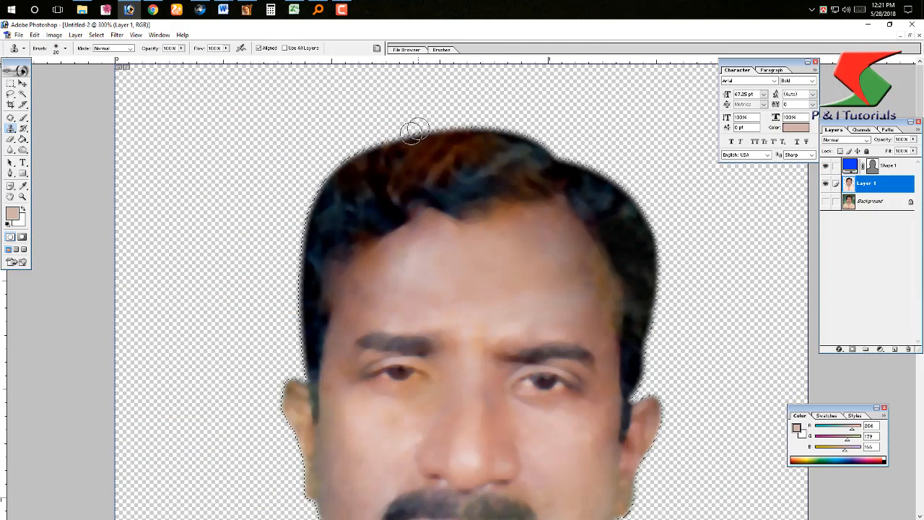
{"action": "key", "text": "bracketright"}
{"action": "key", "text": "bracketright"}
{"action": "key", "text": "bracketright"}
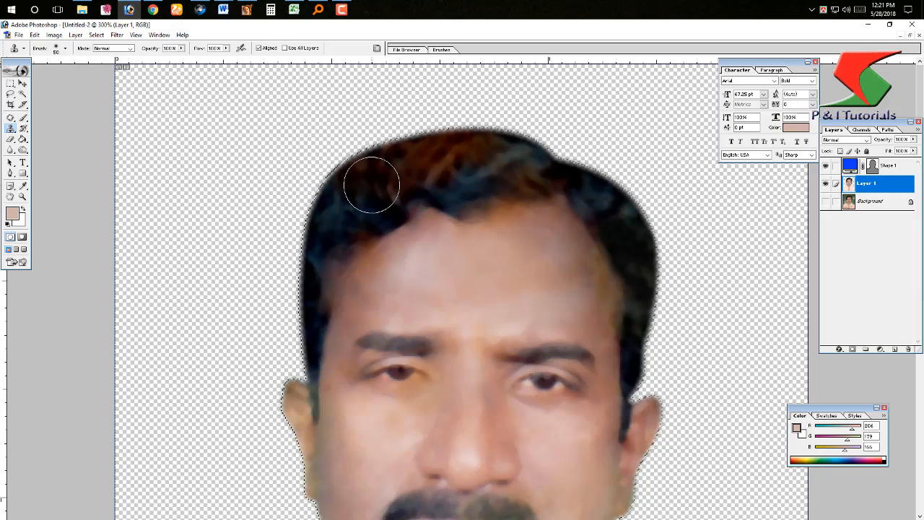
{"action": "left_click", "coordinate": [369, 186], "text": "alt"}
{"action": "mouse_move", "coordinate": [411, 157]}
{"action": "left_mouse_down"}
{"action": "mouse_move", "coordinate": [466, 150]}
{"action": "mouse_move", "coordinate": [398, 157]}
{"action": "mouse_move", "coordinate": [470, 145]}
{"action": "mouse_move", "coordinate": [421, 157]}
{"action": "mouse_move", "coordinate": [563, 154]}
{"action": "mouse_move", "coordinate": [445, 156]}
{"action": "mouse_move", "coordinate": [456, 161]}
{"action": "left_mouse_up"}
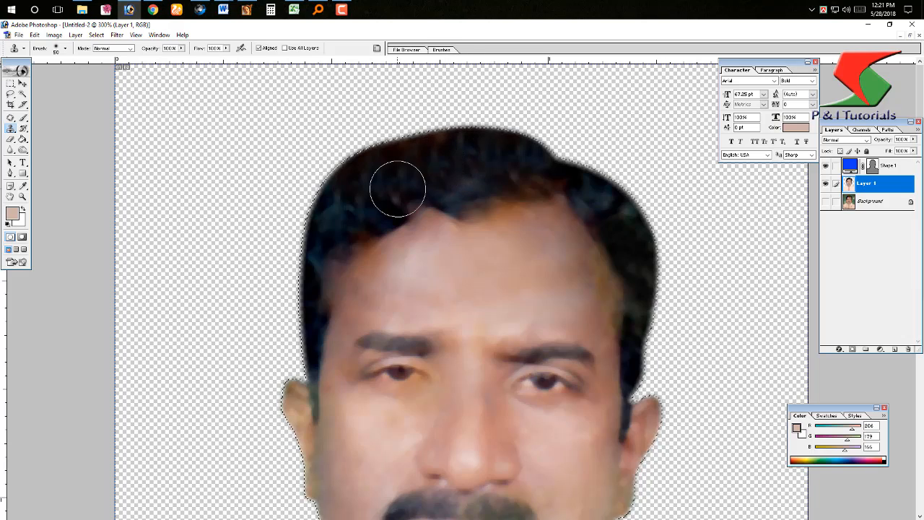
- Apply Auto Levels and Auto Color to the man on Layer 1
{"action": "key", "text": "ctrl+minus"}
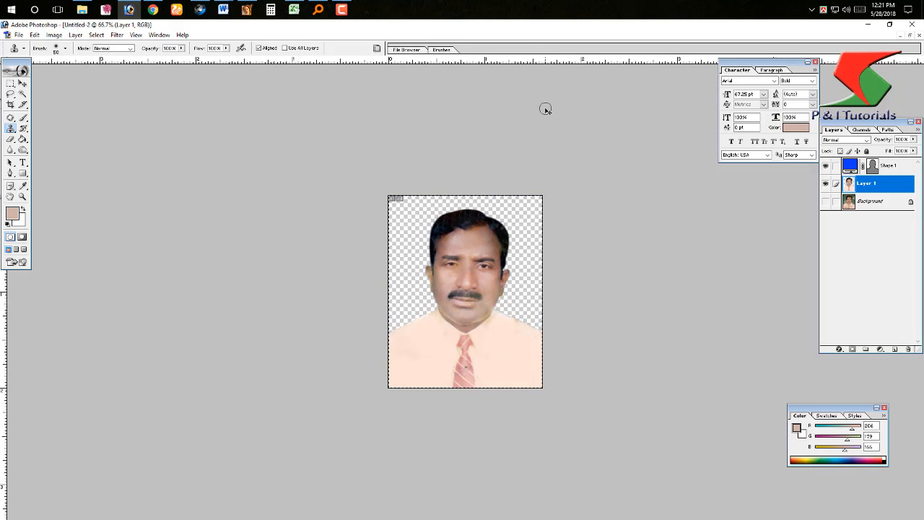
{"action": "key", "text": "ctrl+shift+l"}
{"action": "key", "text": "ctrl+shift+b"}
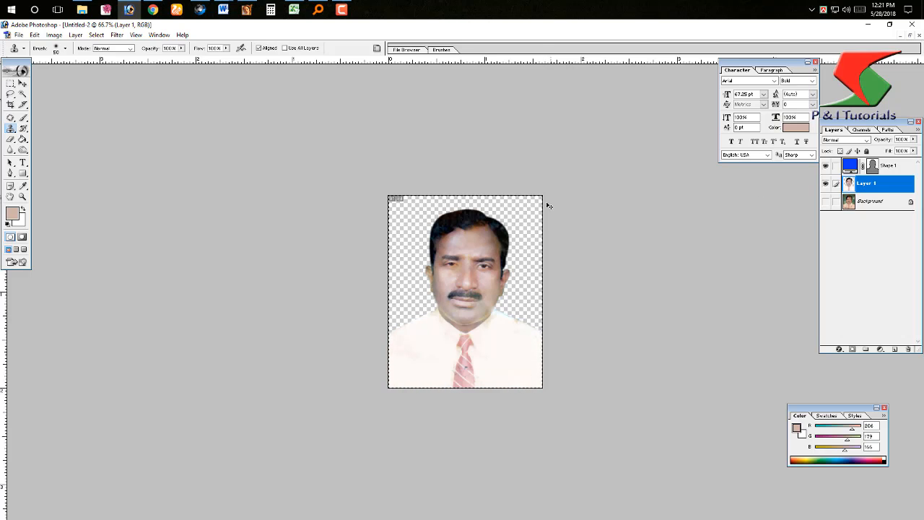
- Adjust Layer 1's midtones with Color Balance to about +6 toward red, +16 toward green and -39 toward yellow
{"action": "key", "text": "ctrl+b"}
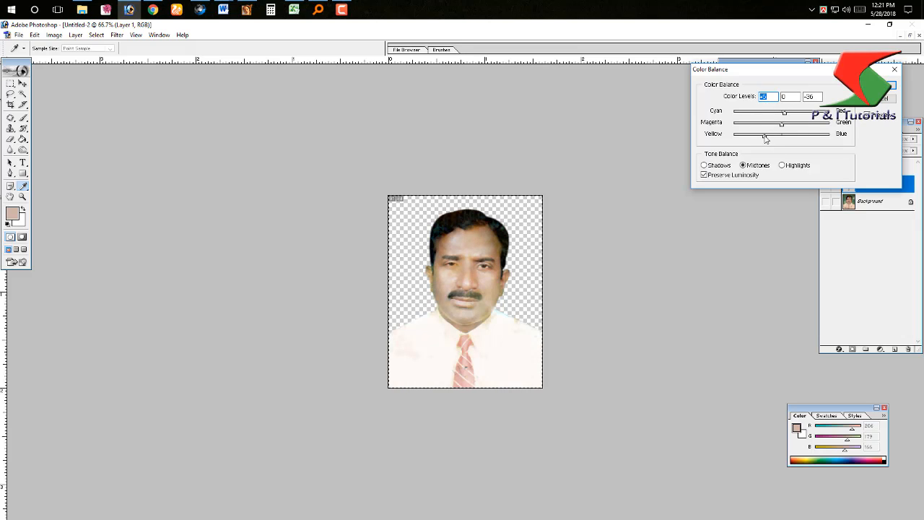
{"action": "left_click_drag", "start_coordinate": [763, 140], "coordinate": [766, 136]}
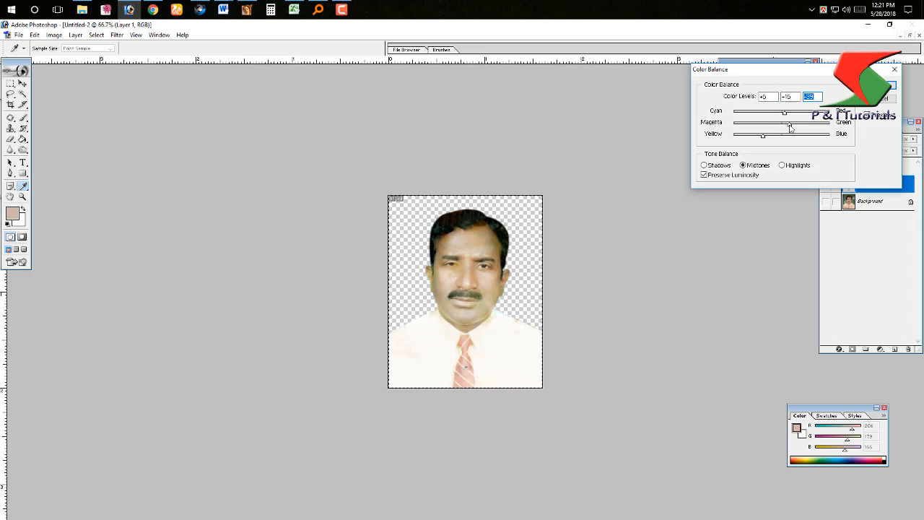
{"action": "key", "text": "Return"}
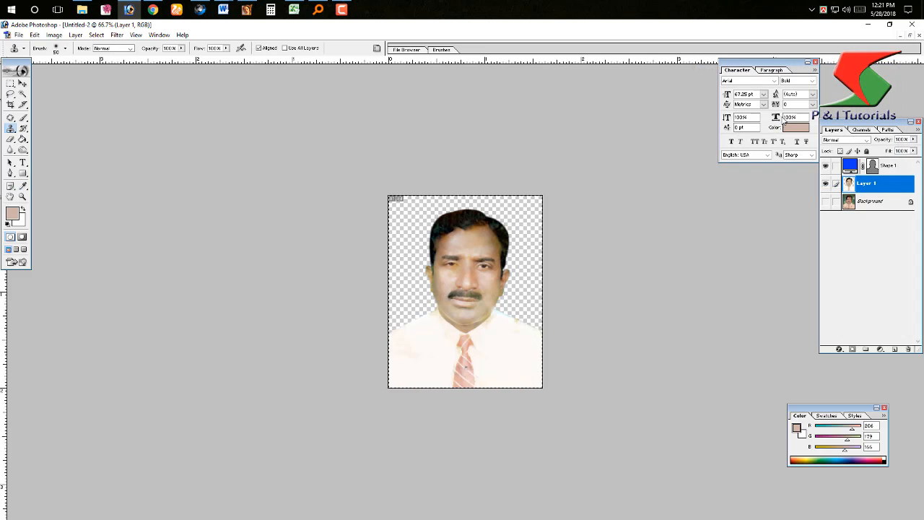
- Load Shape 1's outline around the man as a selection and delete the Shape 1 layer
{"action": "left_click", "coordinate": [888, 169]}
{"action": "left_click", "coordinate": [872, 166]}
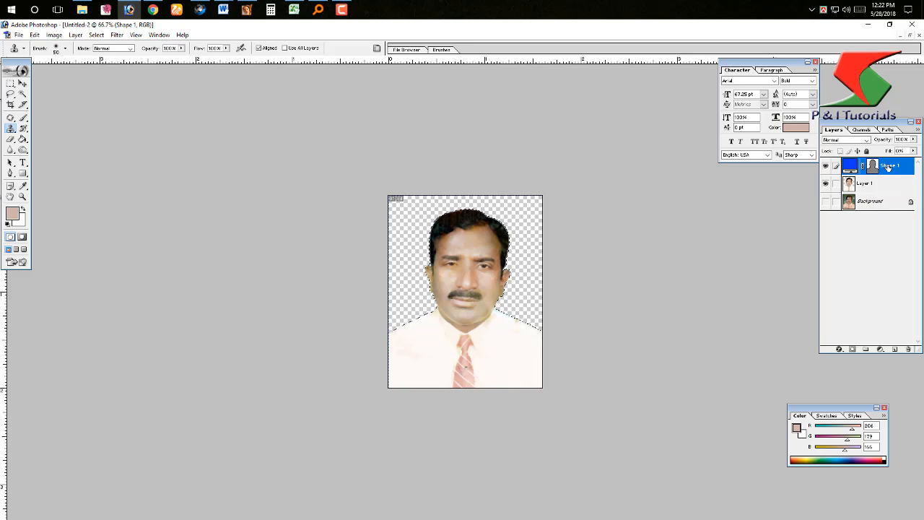
{"action": "left_click_drag", "start_coordinate": [891, 166], "coordinate": [908, 350]}
{"action": "left_click", "coordinate": [908, 349]}
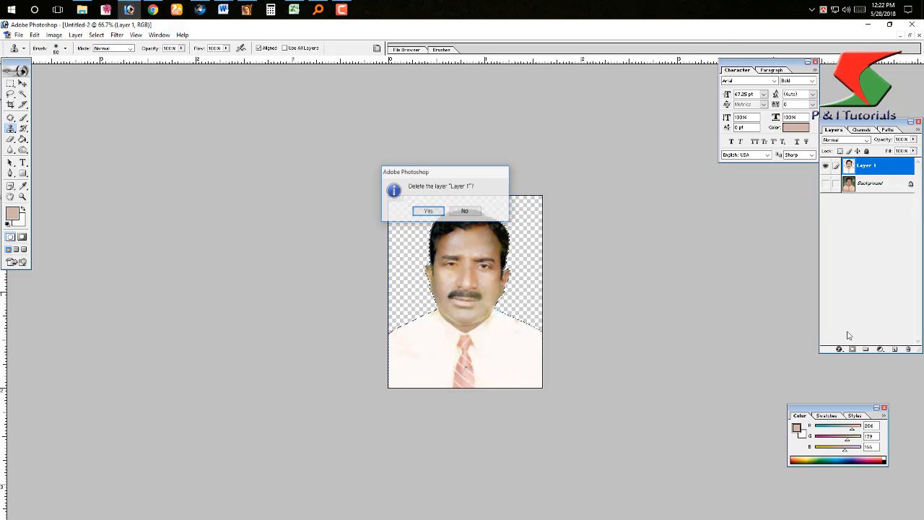
{"action": "left_click", "coordinate": [429, 211]}
{"action": "key", "text": "ctrl+z"}
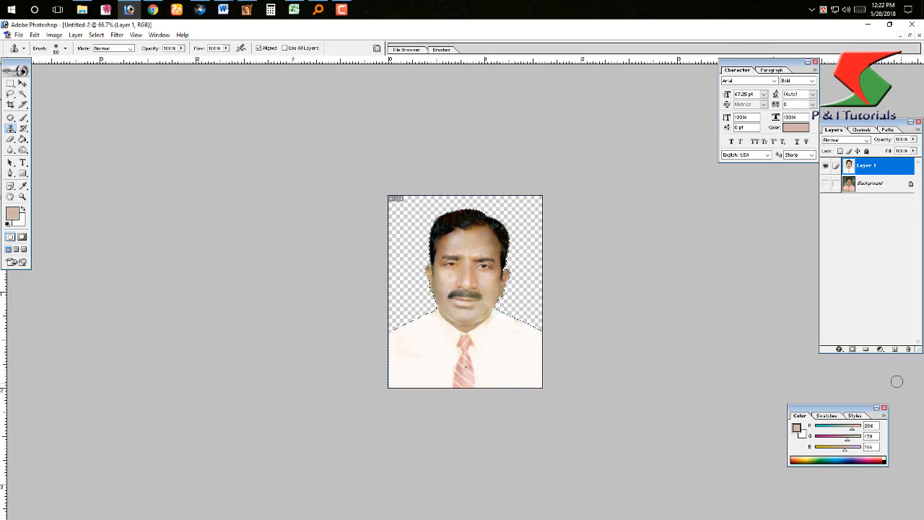
- Add a new layer above Layer 1 and fill the area around the man with white
{"action": "left_click", "coordinate": [895, 350]}
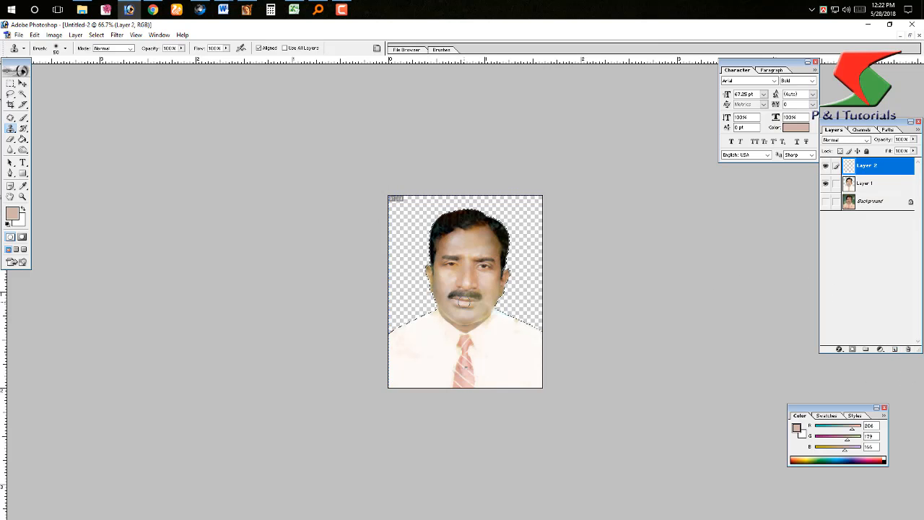
{"action": "key", "text": "ctrl+BackSpace"}
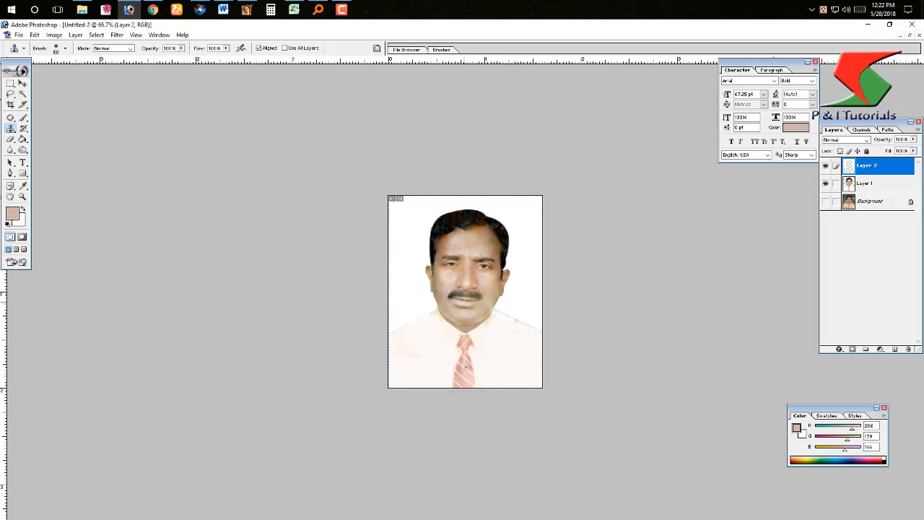
{"action": "key", "text": "alt+BackSpace"}
{"action": "key", "text": "ctrl+z"}
- Fill Layer 2 completely with bright blue and move it beneath Layer 1 as the portrait's backdrop
{"action": "left_click", "coordinate": [13, 214]}
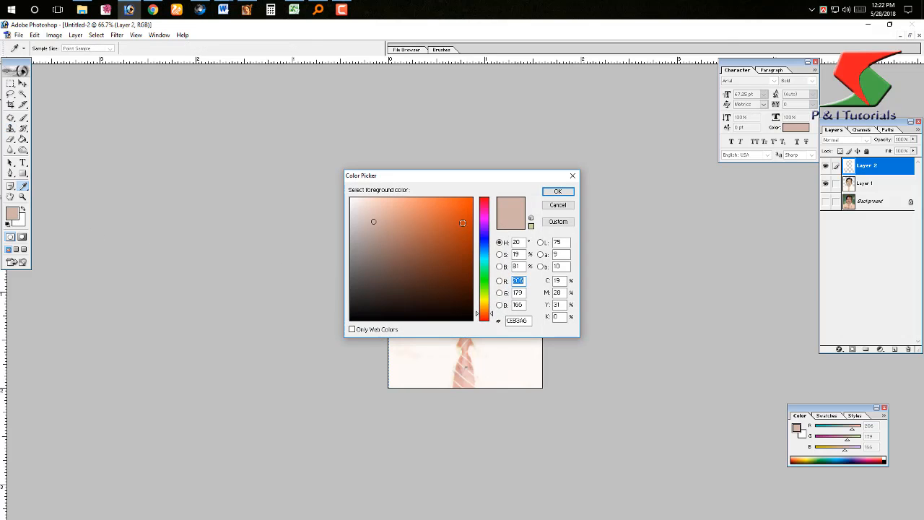
{"action": "left_click", "coordinate": [483, 253]}
{"action": "left_click", "coordinate": [473, 204]}
{"action": "key", "text": "Return"}
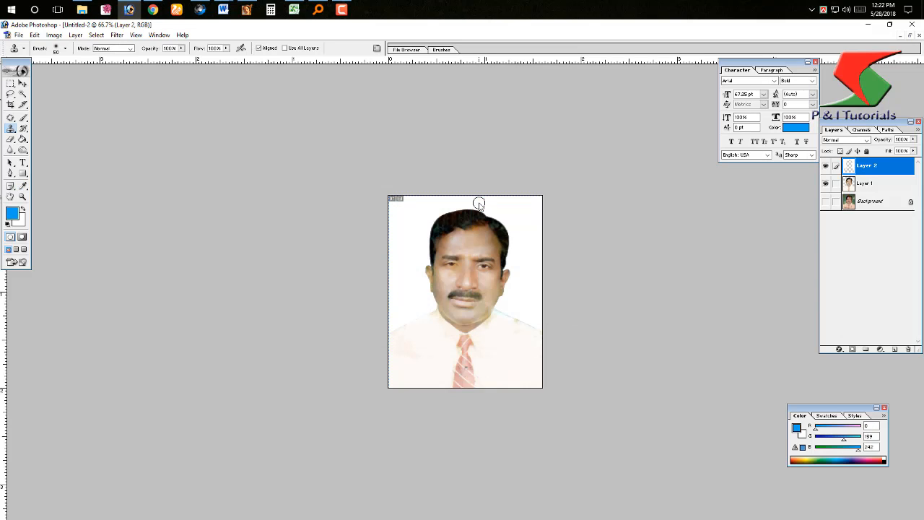
{"action": "key", "text": "alt+BackSpace"}
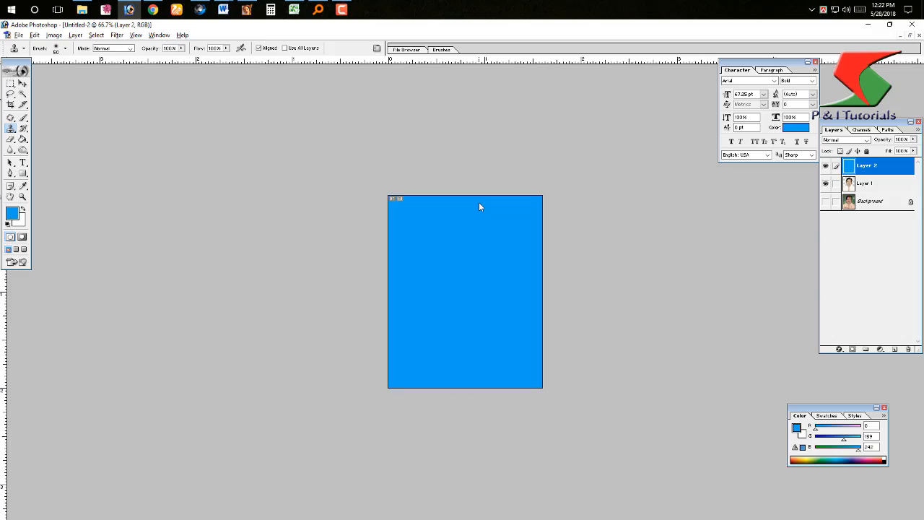
{"action": "key", "text": "ctrl+bracketleft"}
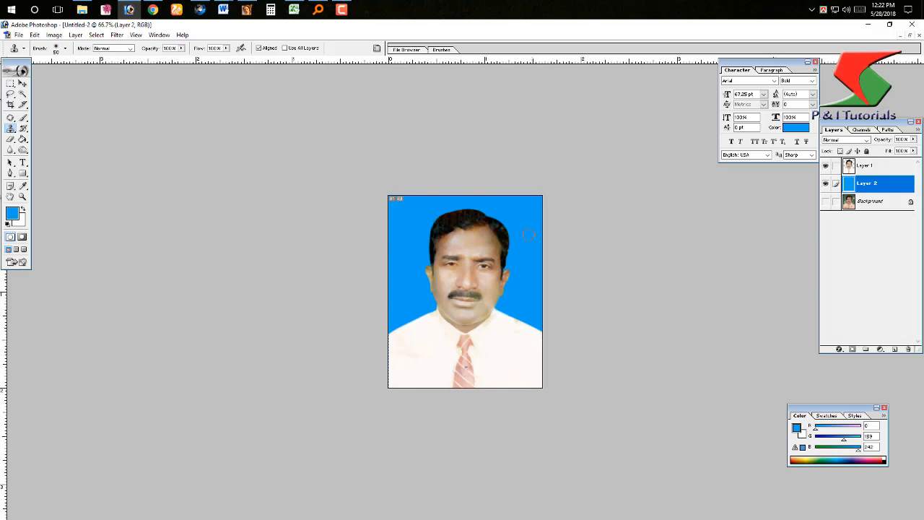
- Merge the man and the blue backdrop into one layer and select the whole canvas
{"action": "key", "text": "ctrl+0"}
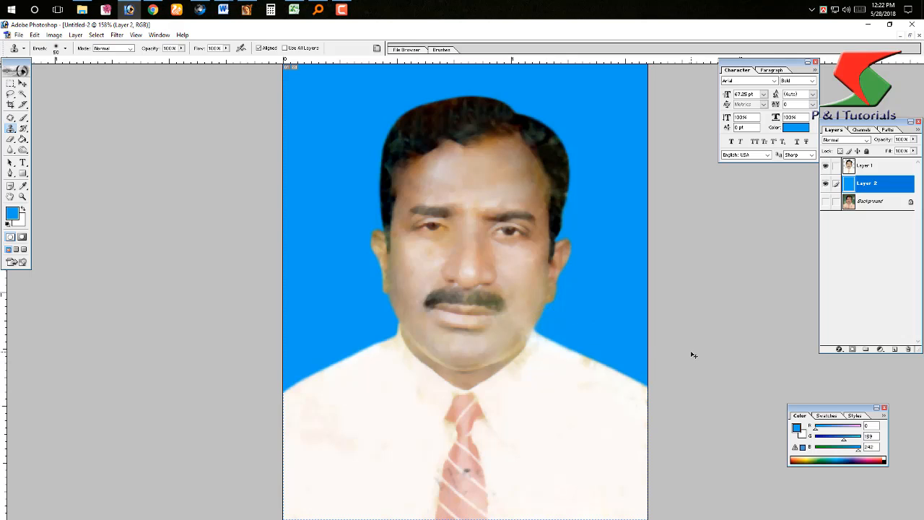
{"action": "key", "text": "ctrl+minus"}
{"action": "key", "text": "ctrl+minus"}
{"action": "key", "text": "ctrl+shift+e"}
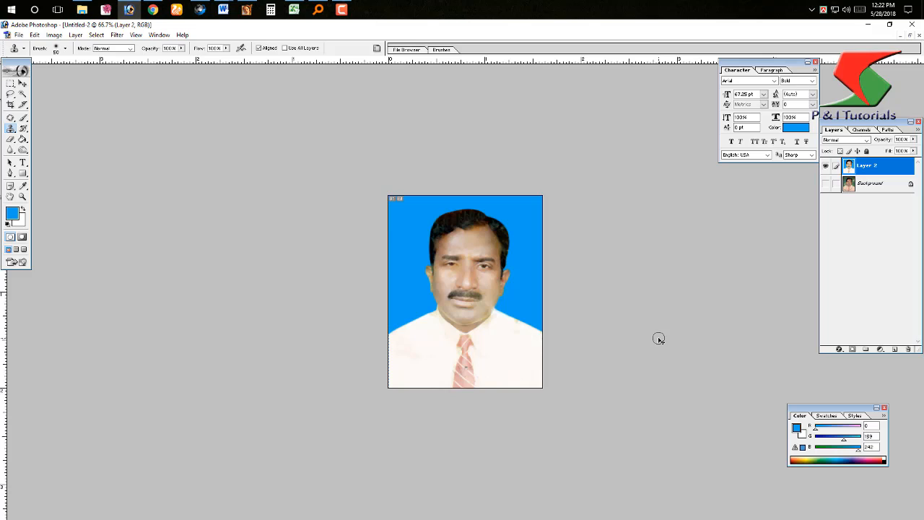
{"action": "key", "text": "ctrl+a"}
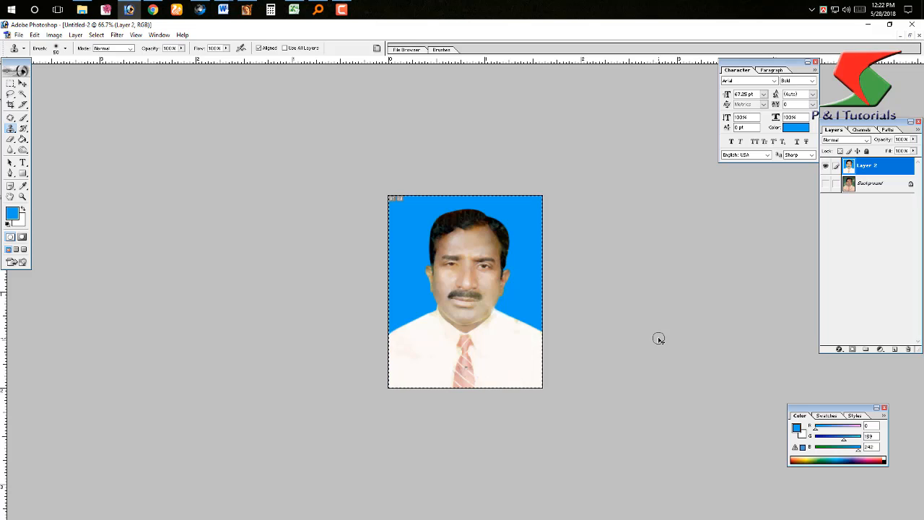